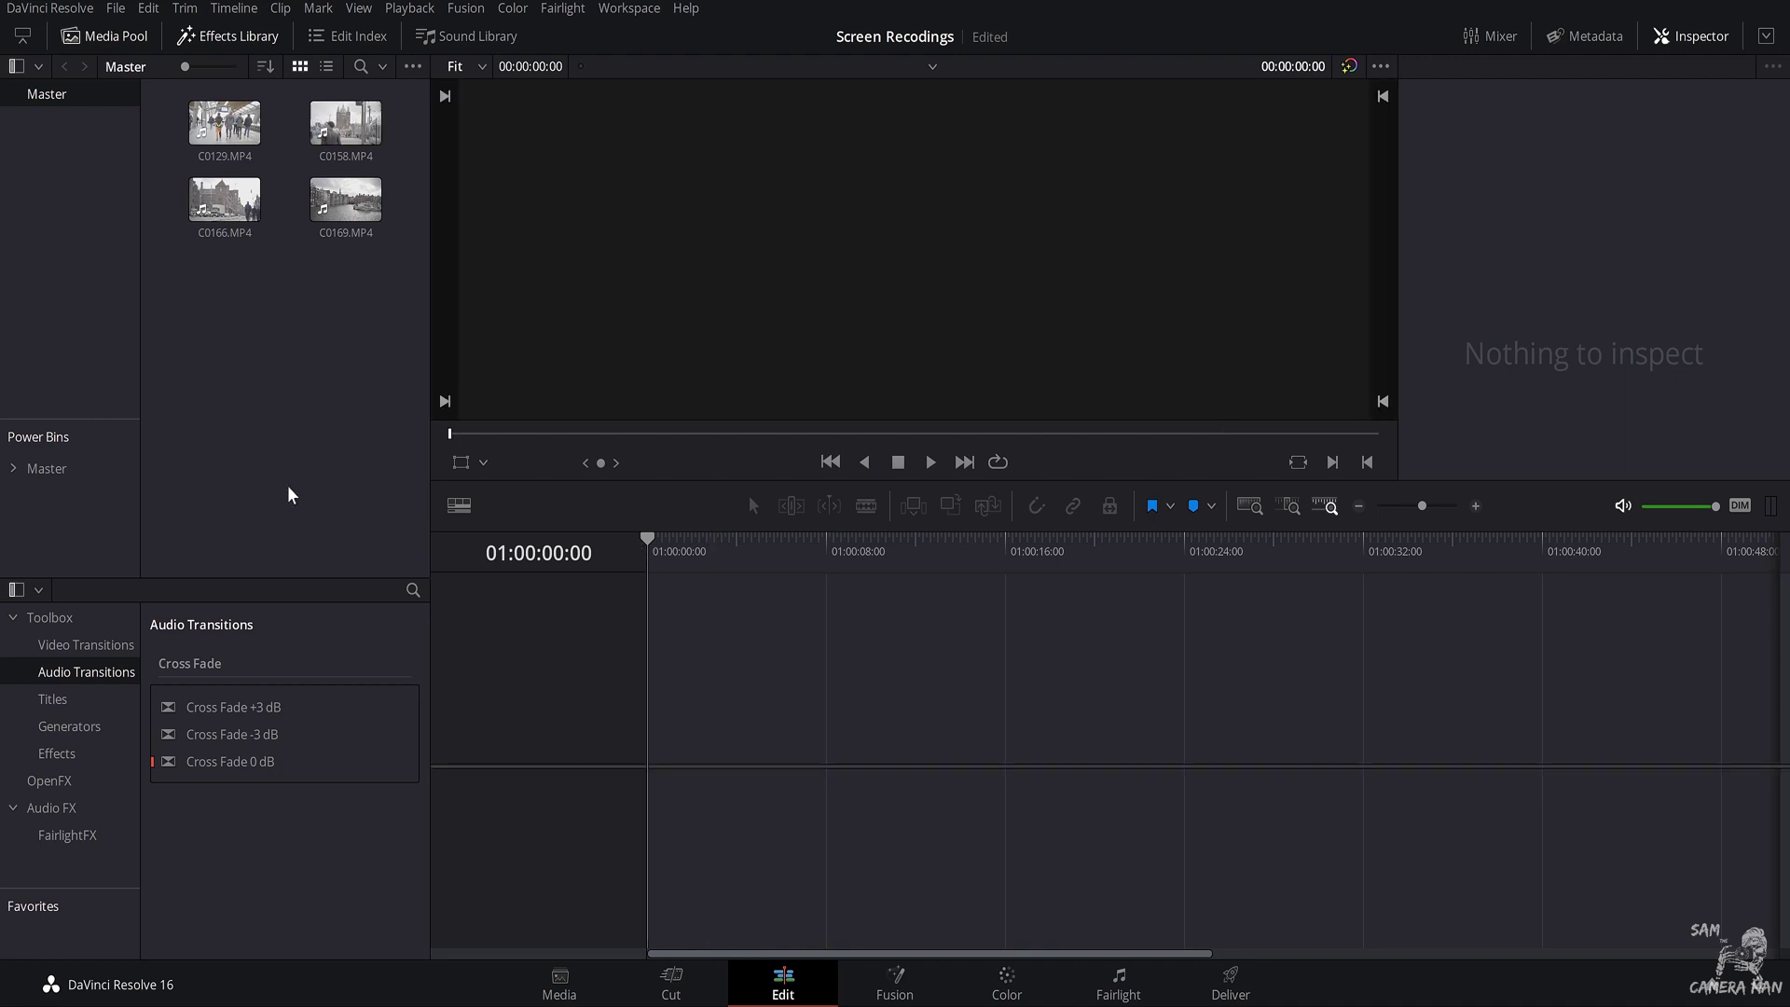
Delete the leading gap so C0129 starts Timeline 1 at zero
{"action": "left_click_drag", "start_coordinate": [231, 278], "coordinate": [802, 743]}
{"action": "left_click", "coordinate": [680, 724]}
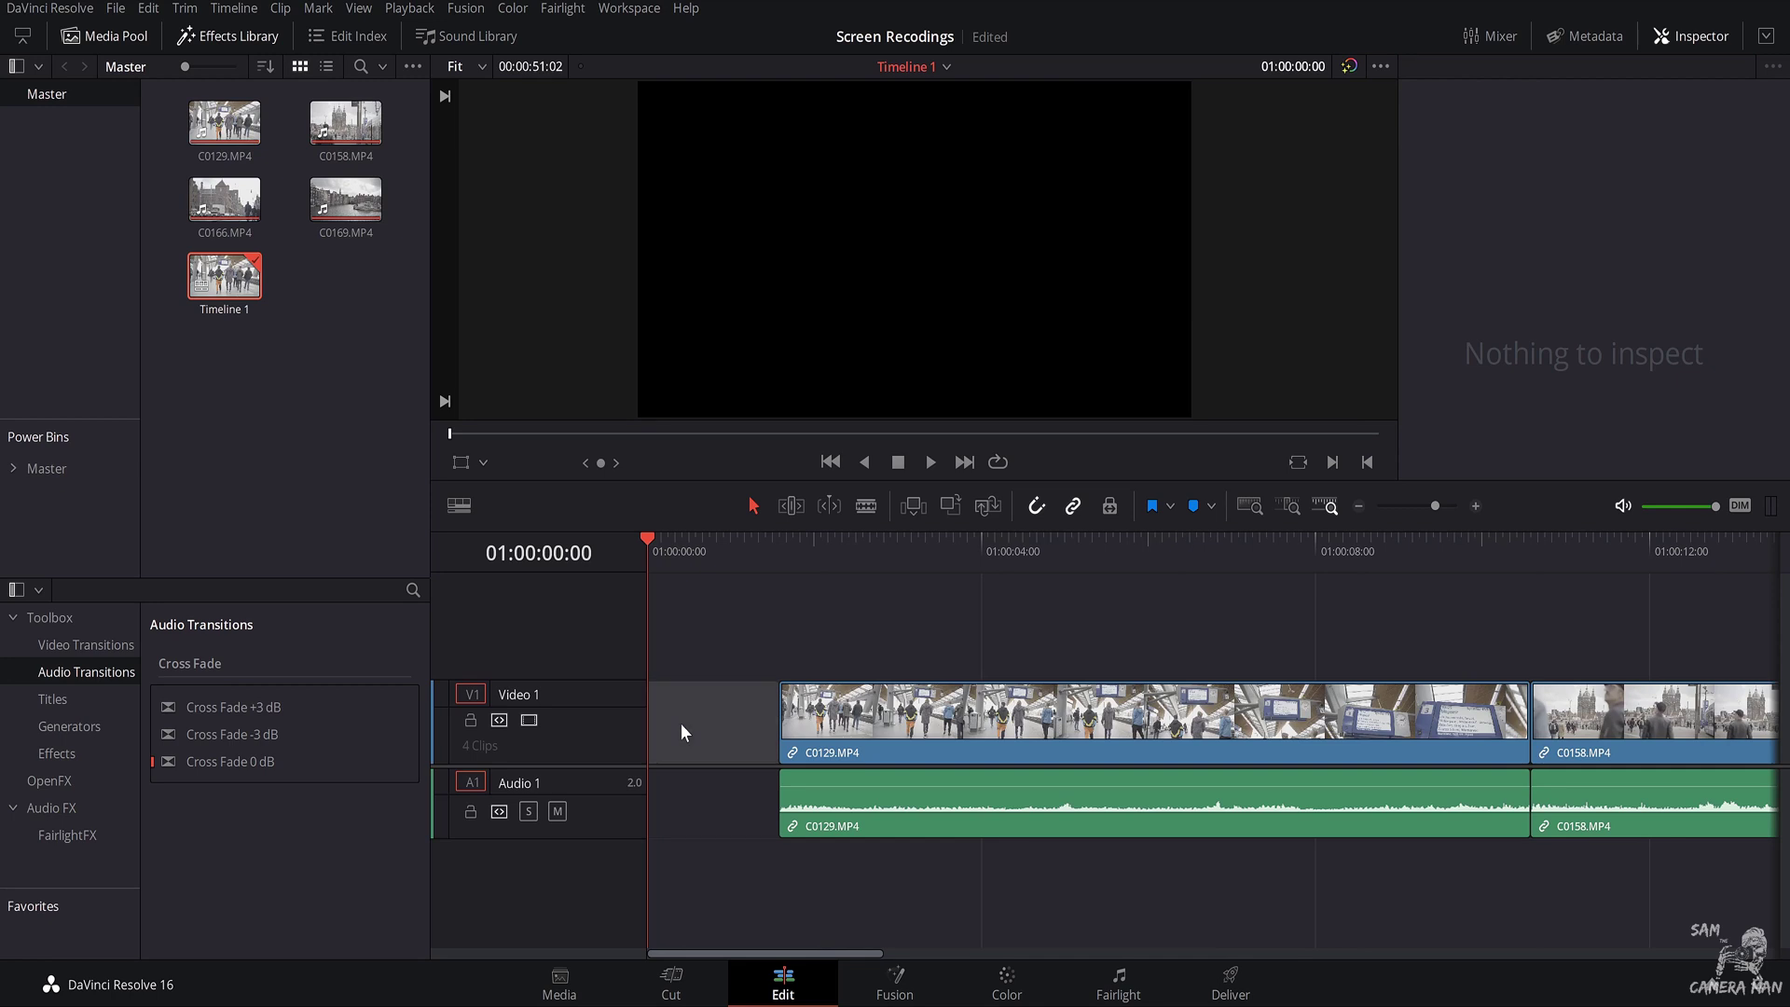
{"action": "key", "text": "Delete"}
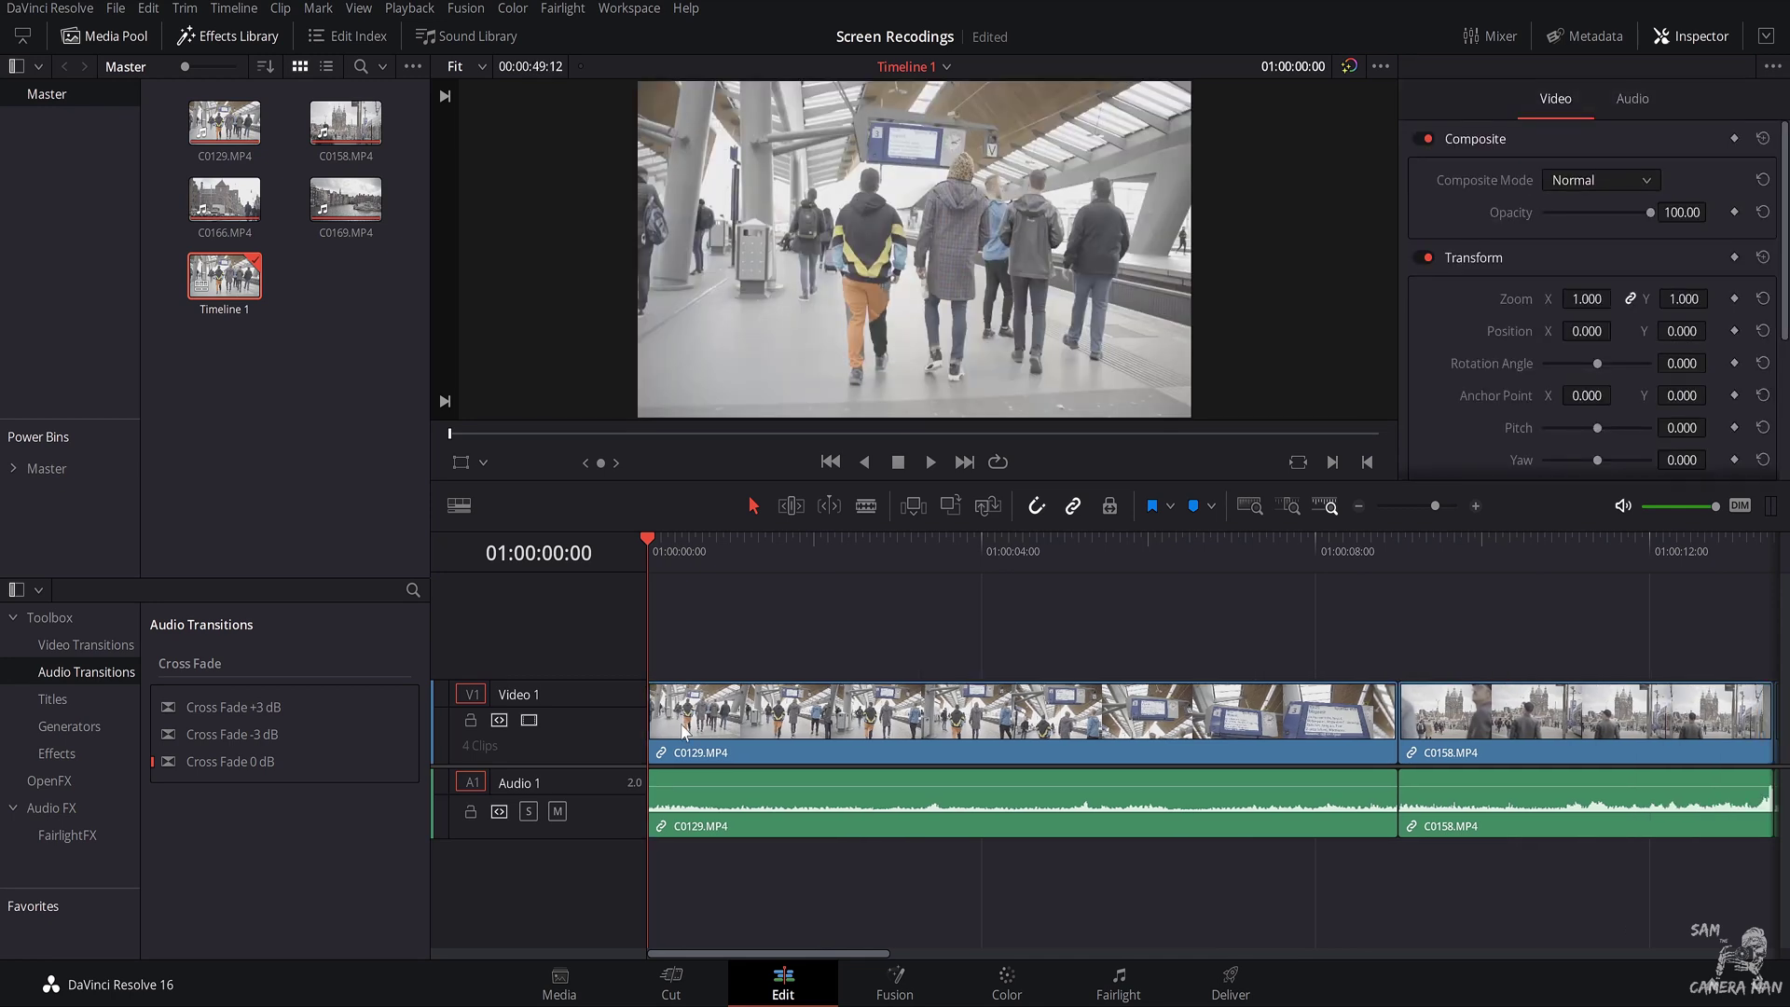
Unlink audio from video on all four clips and delete the Audio 1 clips
{"action": "left_click_drag", "start_coordinate": [1431, 508], "coordinate": [1421, 506]}
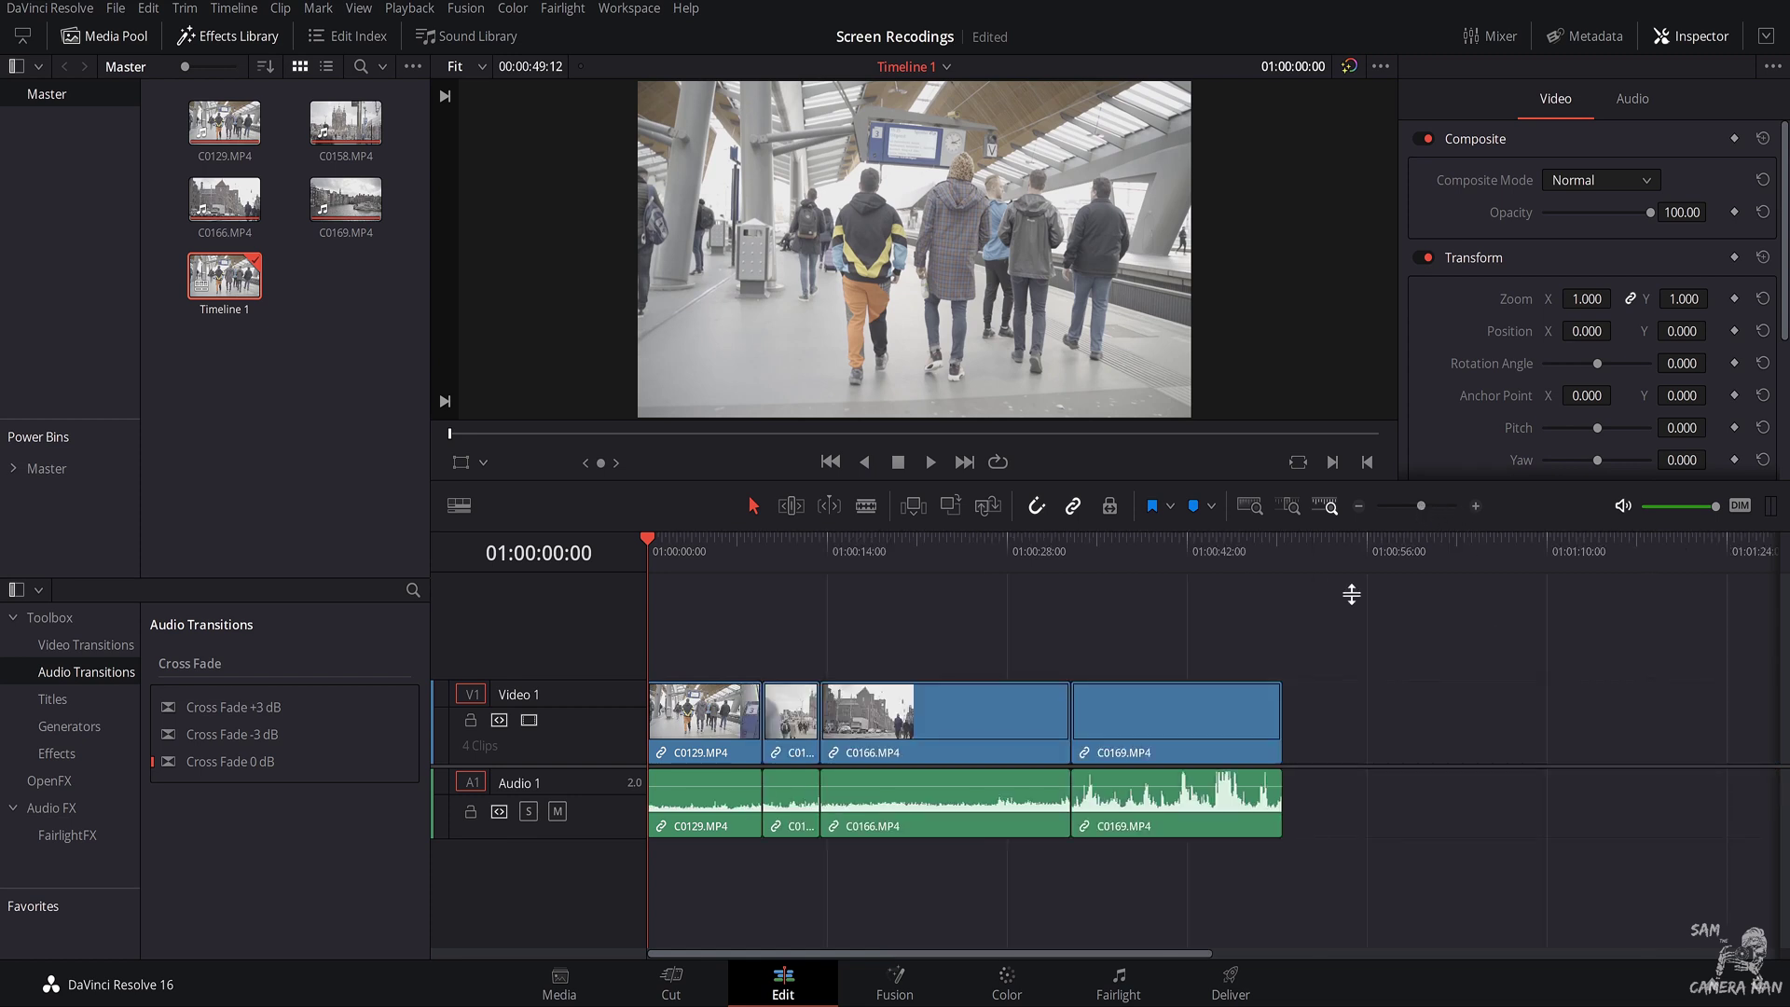
{"action": "left_click_drag", "start_coordinate": [1343, 808], "coordinate": [662, 827]}
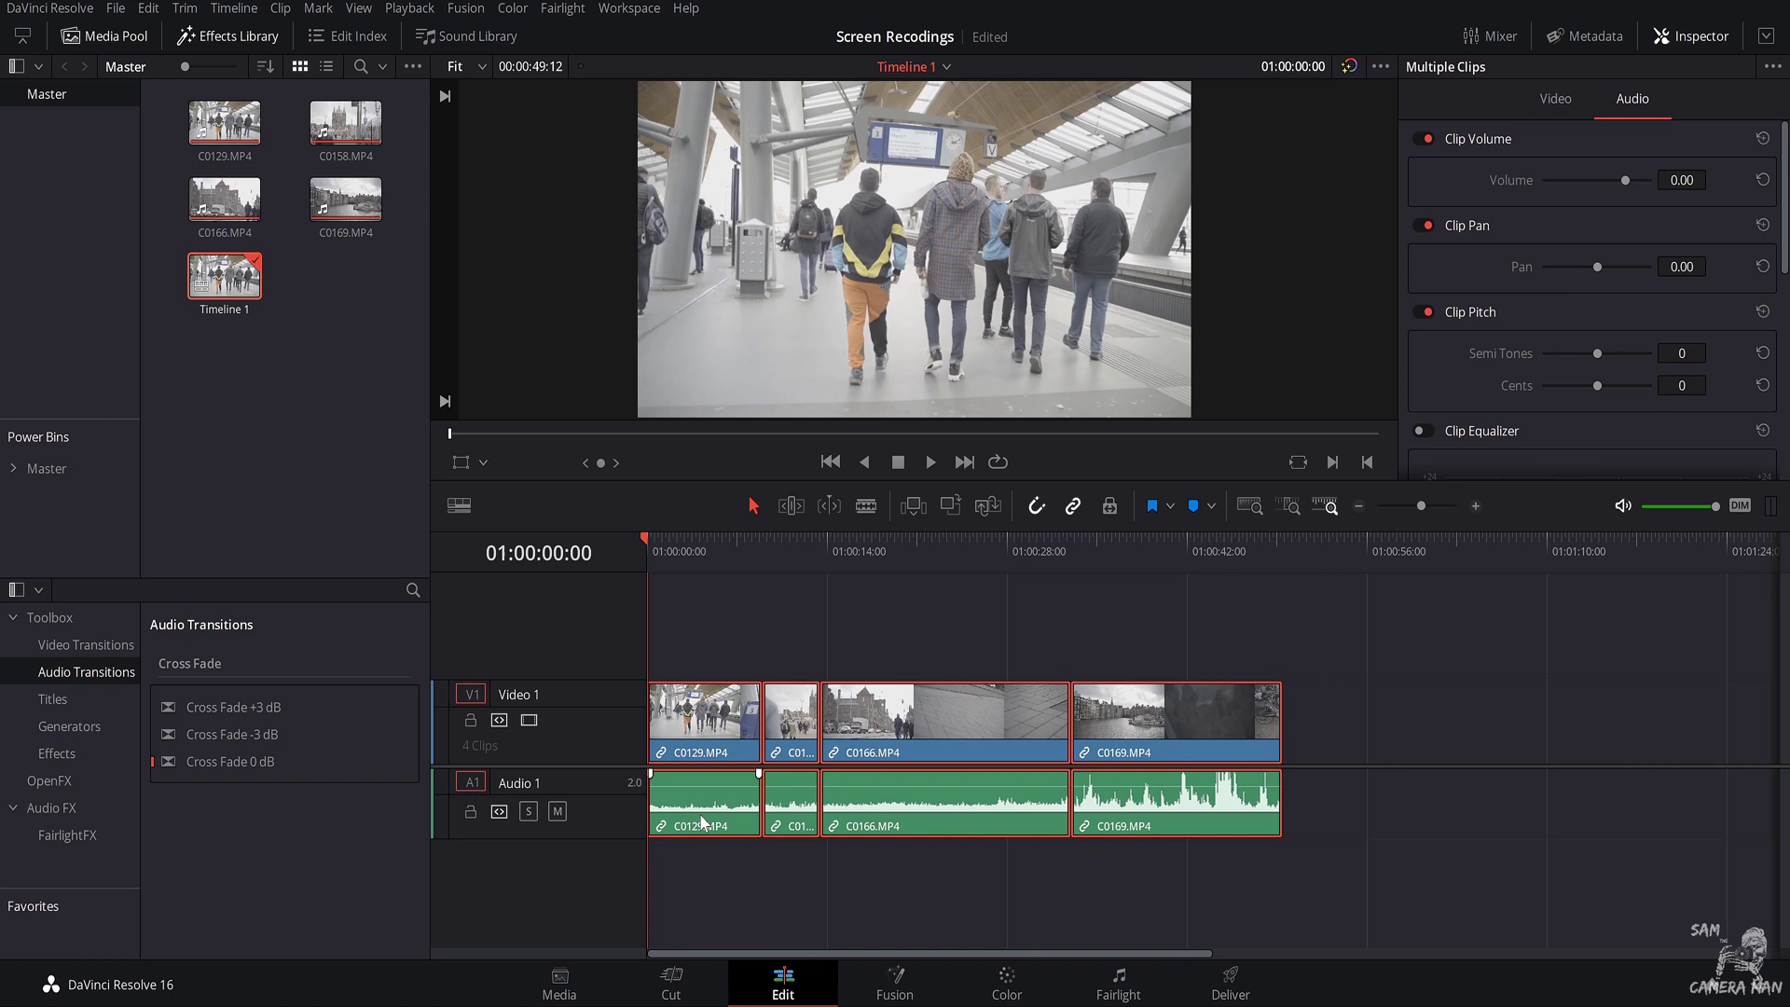
{"action": "right_click", "coordinate": [702, 821]}
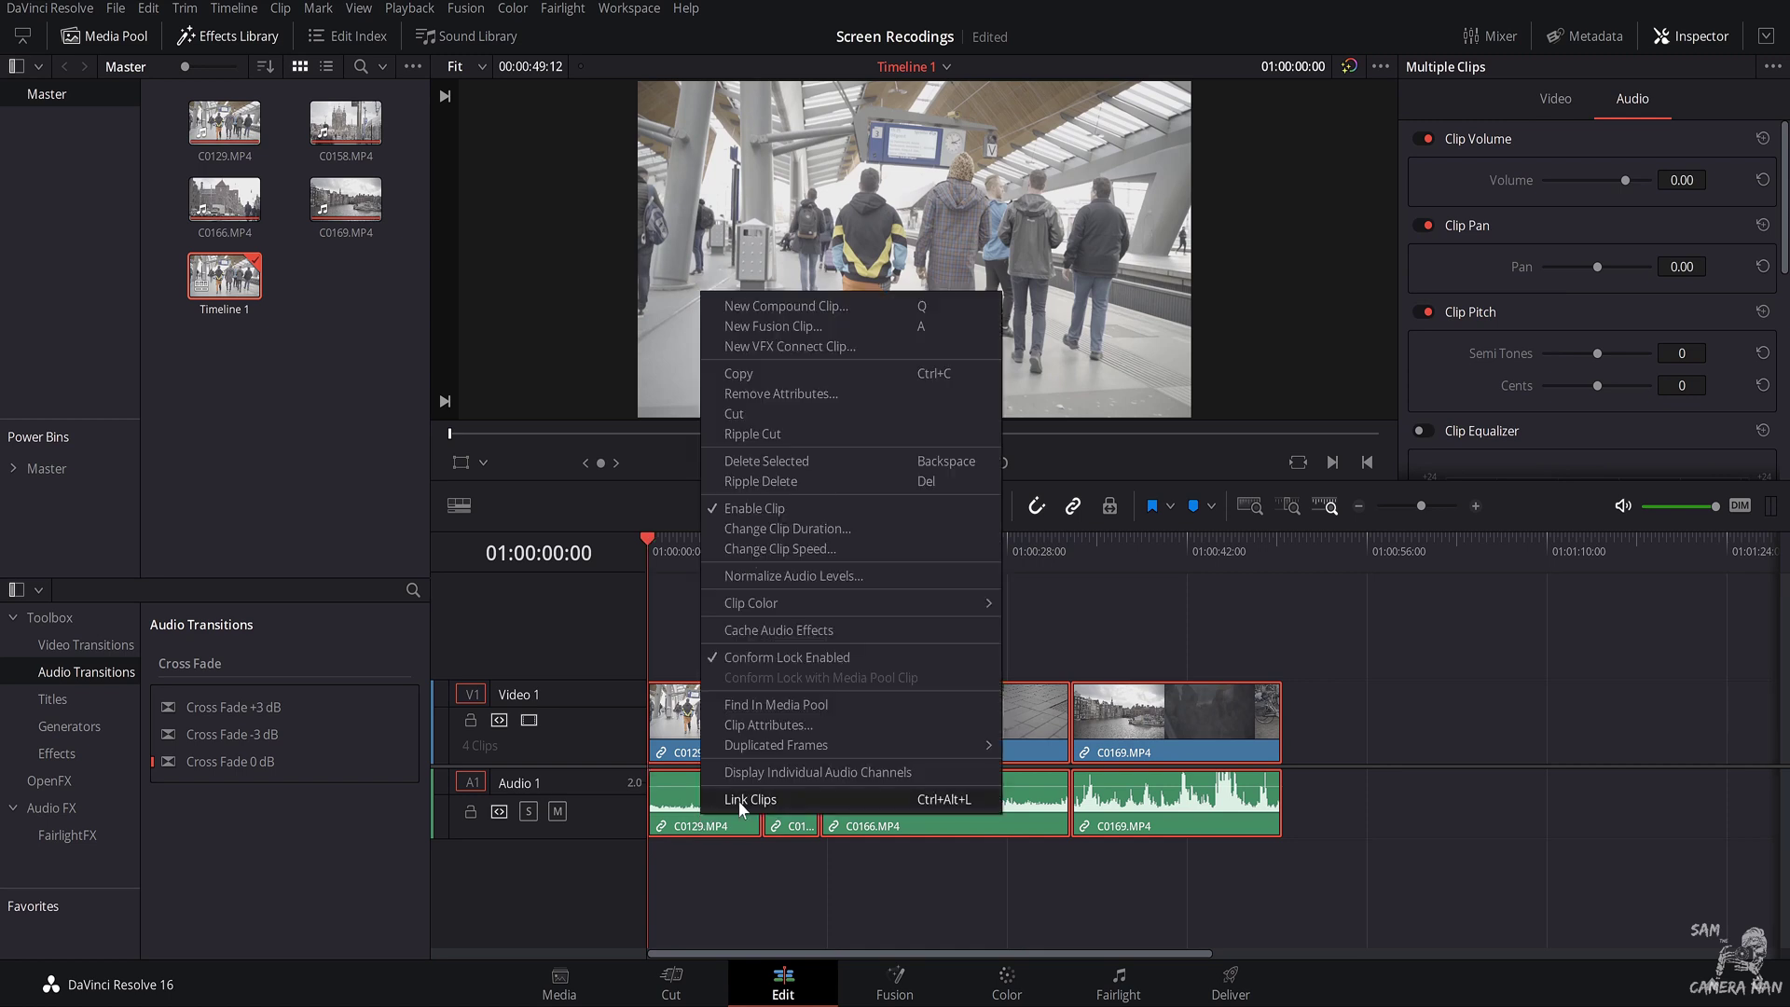
{"action": "left_click", "coordinate": [739, 799]}
{"action": "right_click", "coordinate": [1218, 787]}
{"action": "left_click", "coordinate": [1246, 798]}
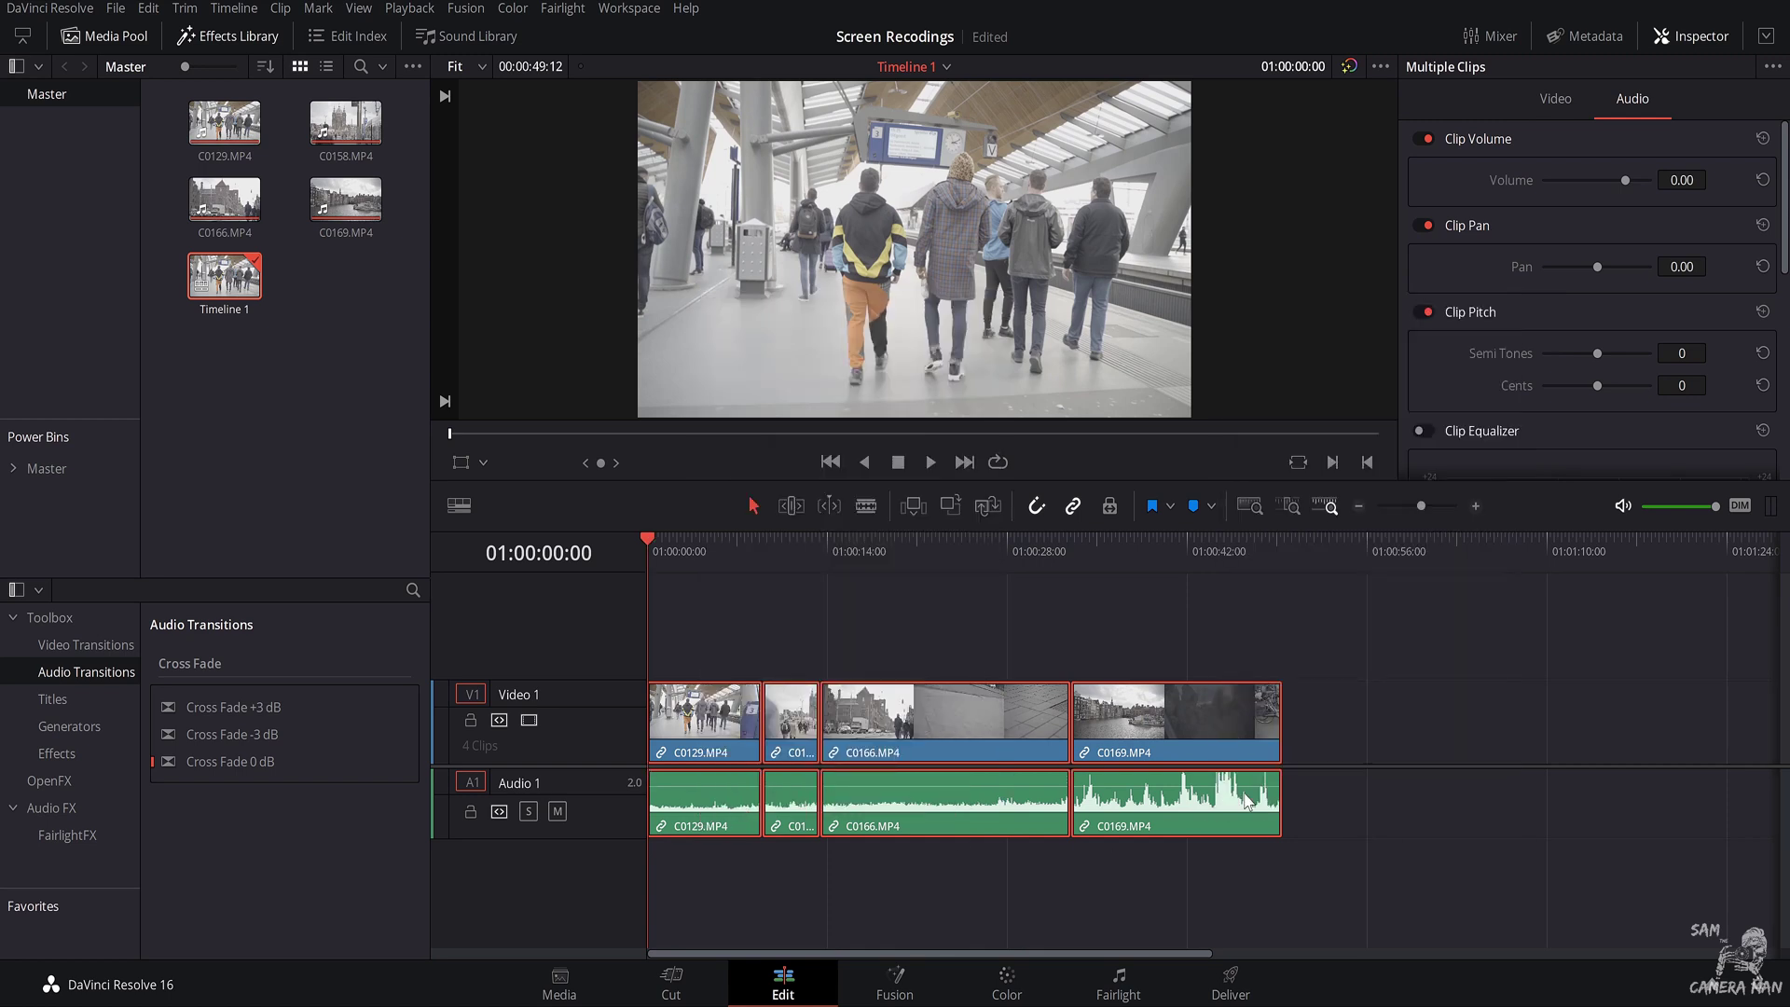
{"action": "left_click", "coordinate": [1335, 805]}
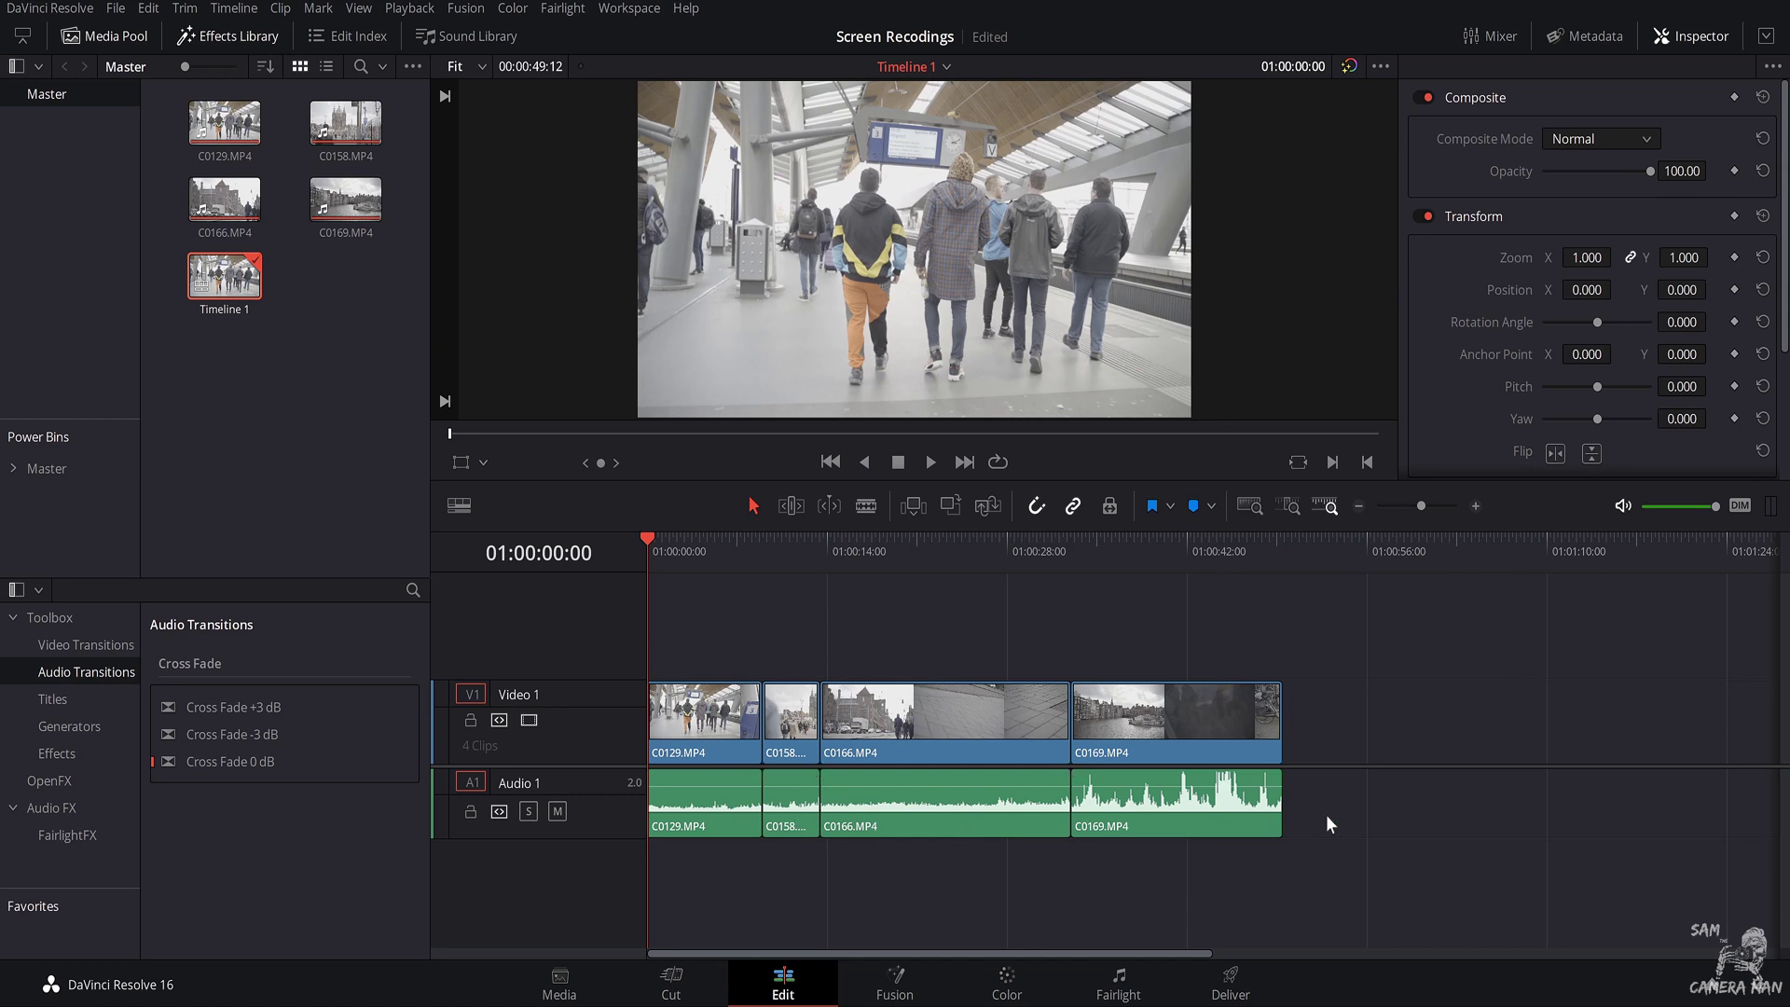
{"action": "left_click_drag", "start_coordinate": [1326, 814], "coordinate": [707, 813]}
{"action": "key", "text": "Delete"}
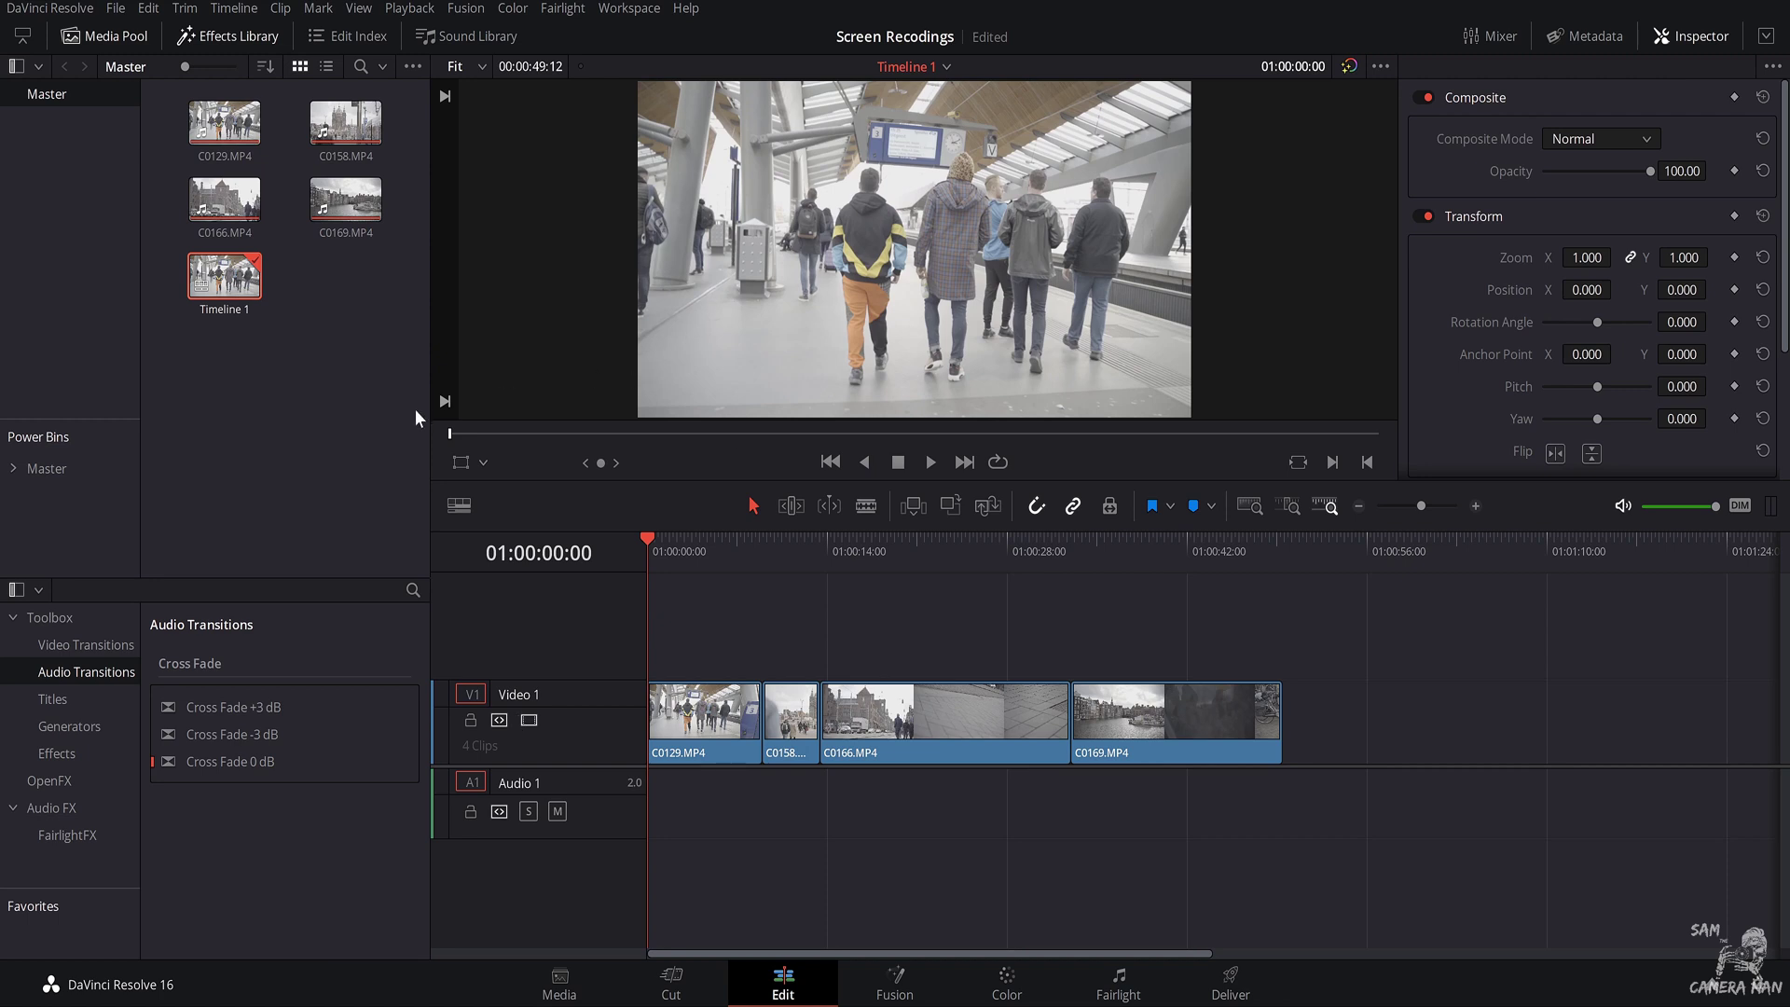
Turn on Stacked Timelines in the Timeline View Options menu
{"action": "left_click", "coordinate": [458, 506]}
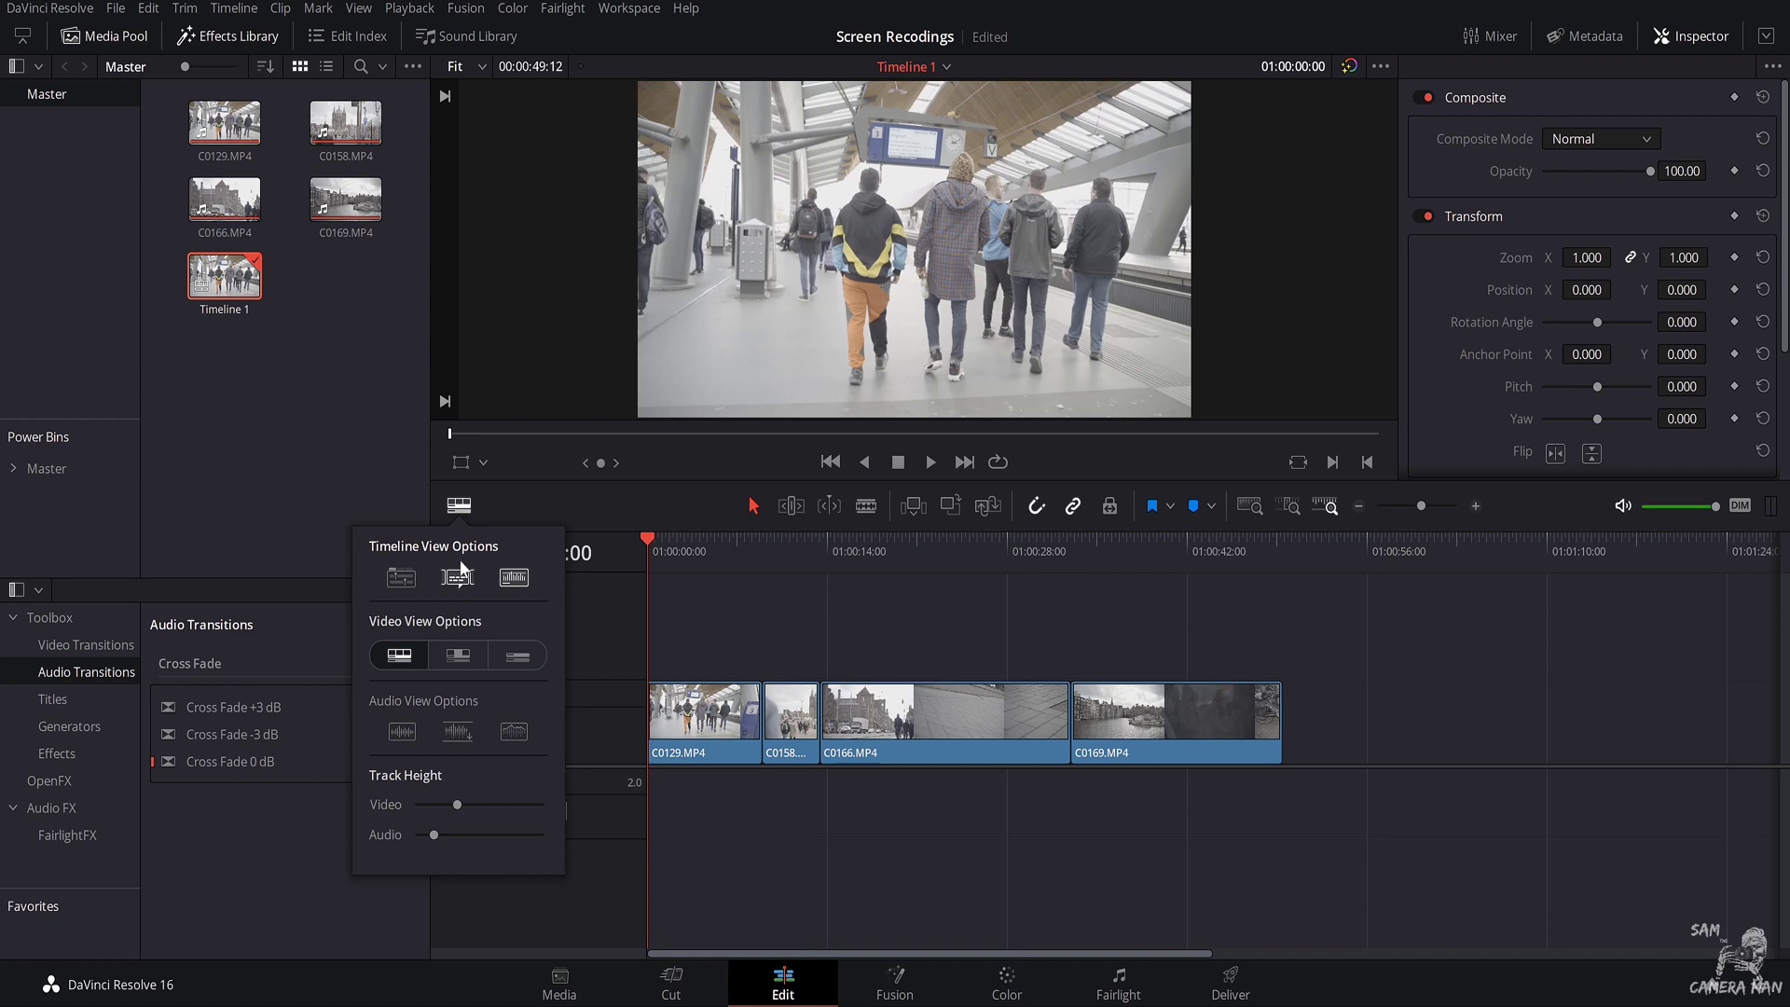
{"action": "left_click", "coordinate": [399, 579]}
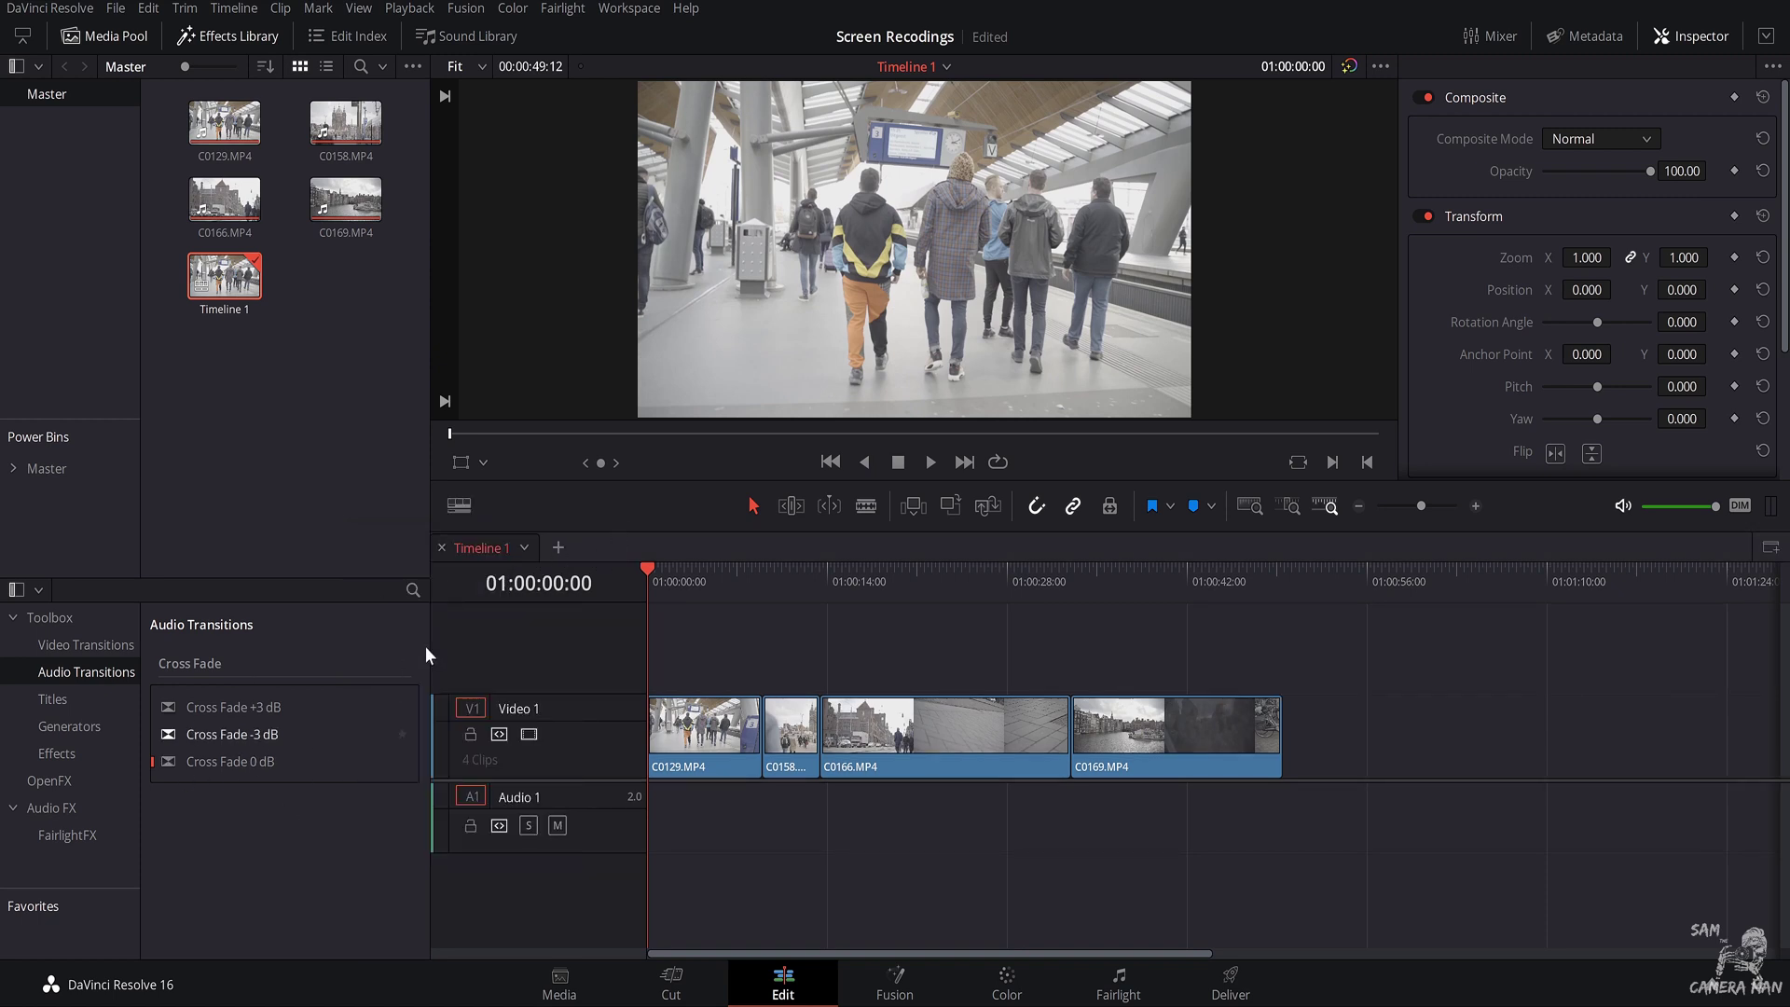
Add a new empty timeline tab beside Timeline 1
{"action": "left_click", "coordinate": [557, 548]}
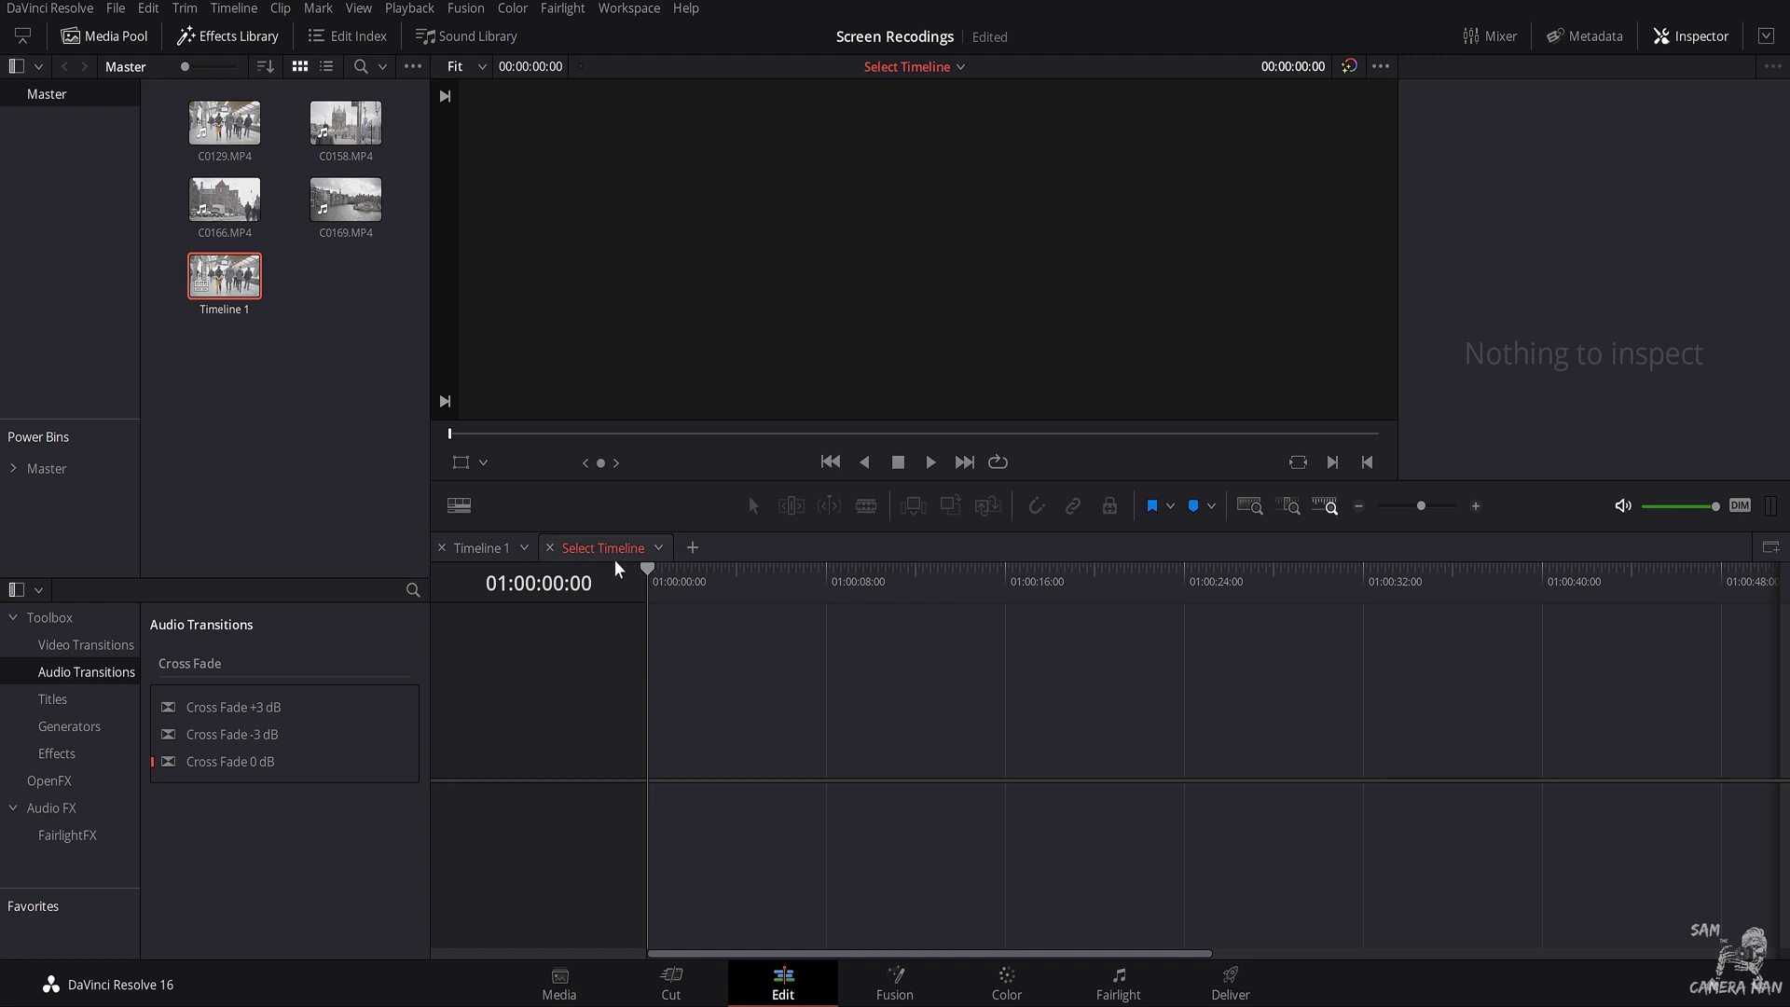
{"action": "left_click", "coordinate": [662, 549]}
{"action": "left_click", "coordinate": [322, 493]}
{"action": "left_click", "coordinate": [224, 199]}
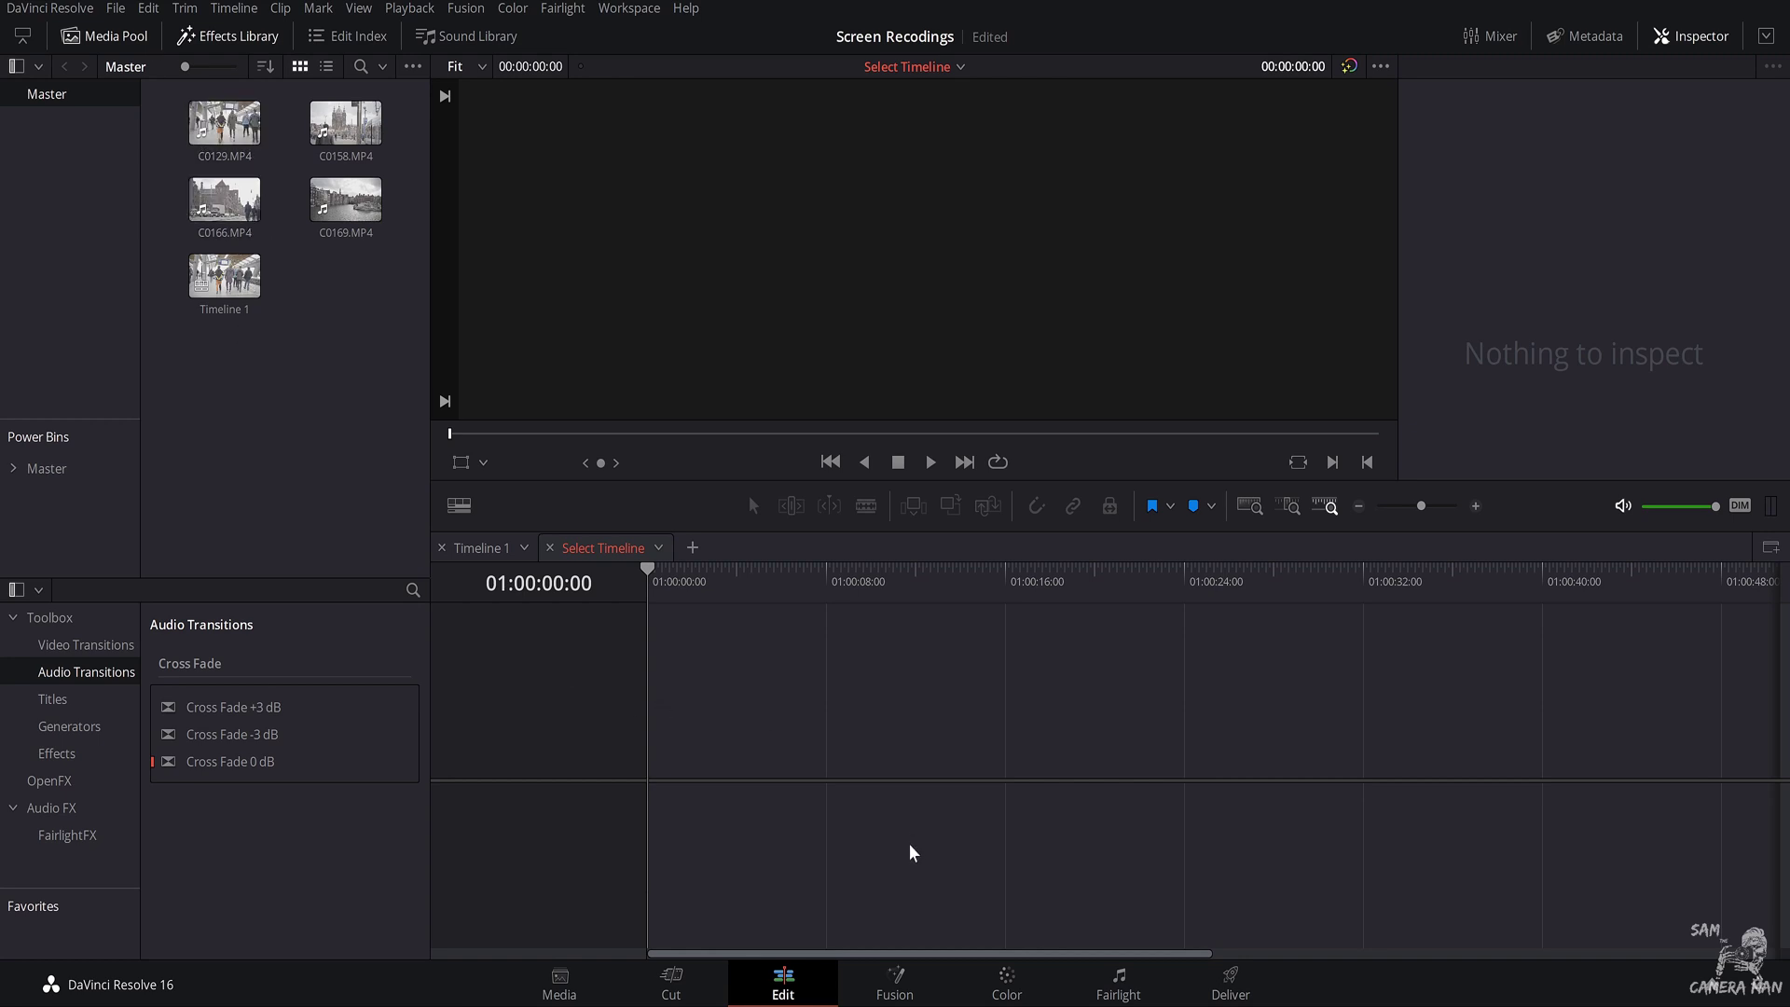
Create a new timeline named 'edits' through File > New Timeline
{"action": "left_click", "coordinate": [113, 9]}
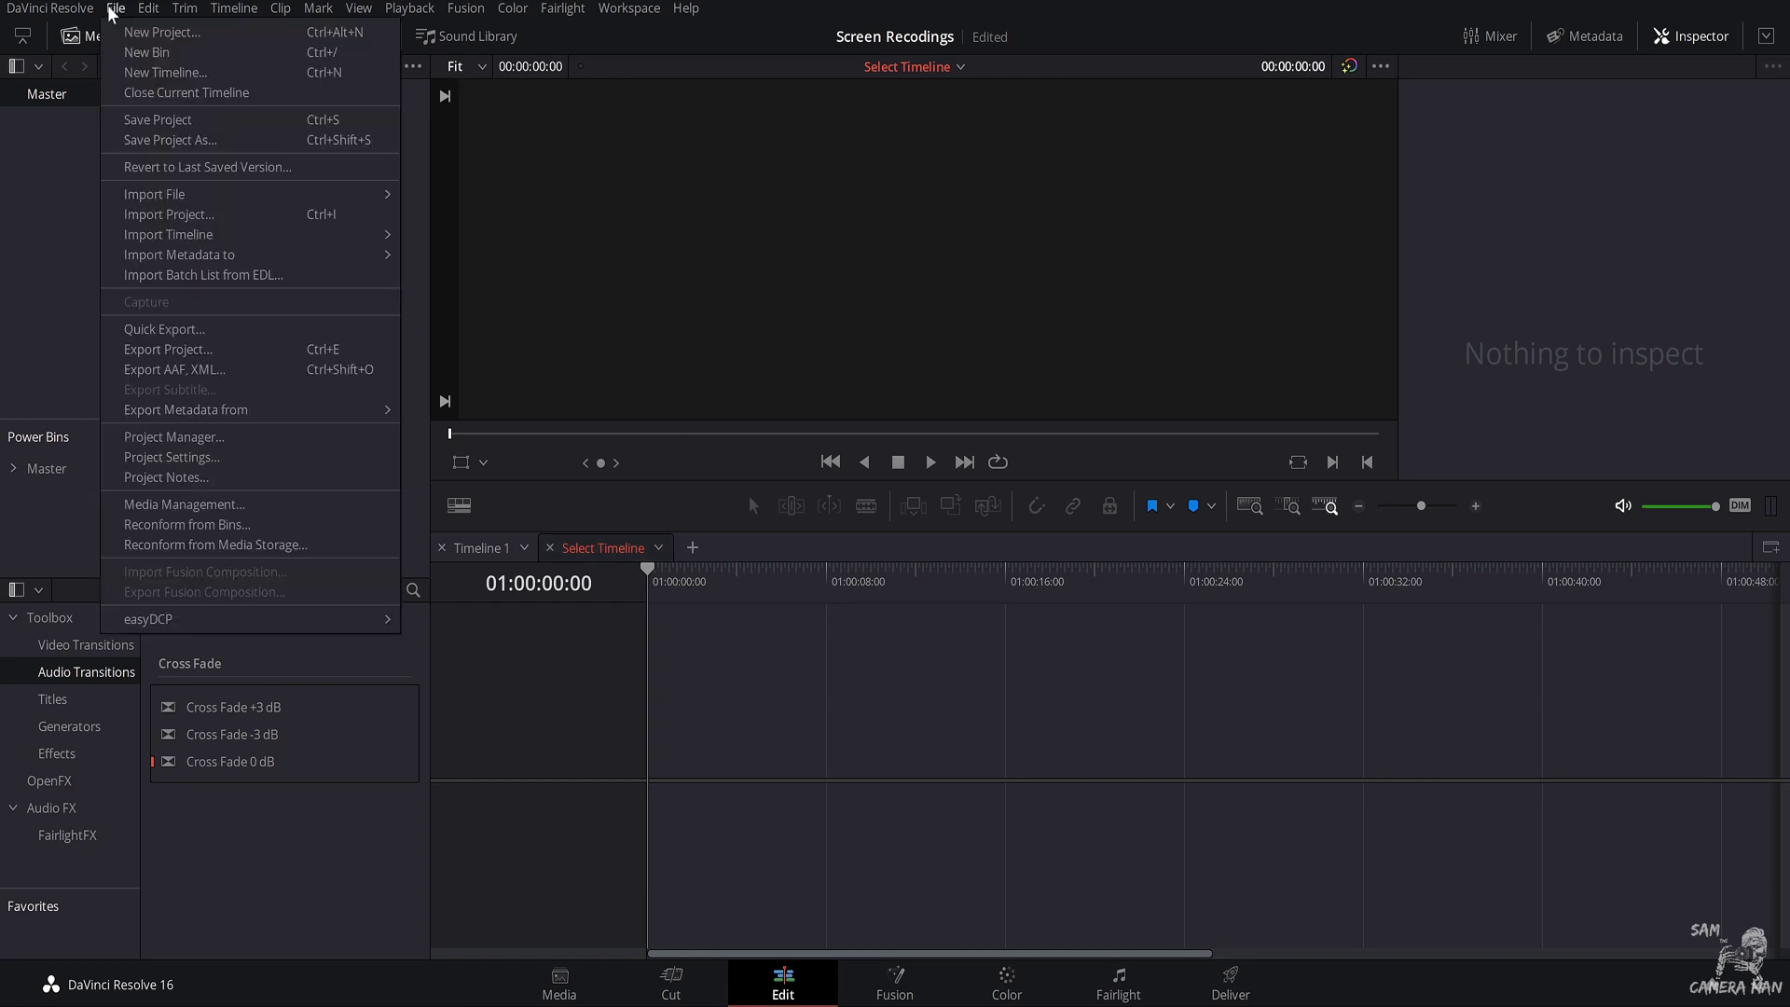
{"action": "left_click", "coordinate": [136, 71]}
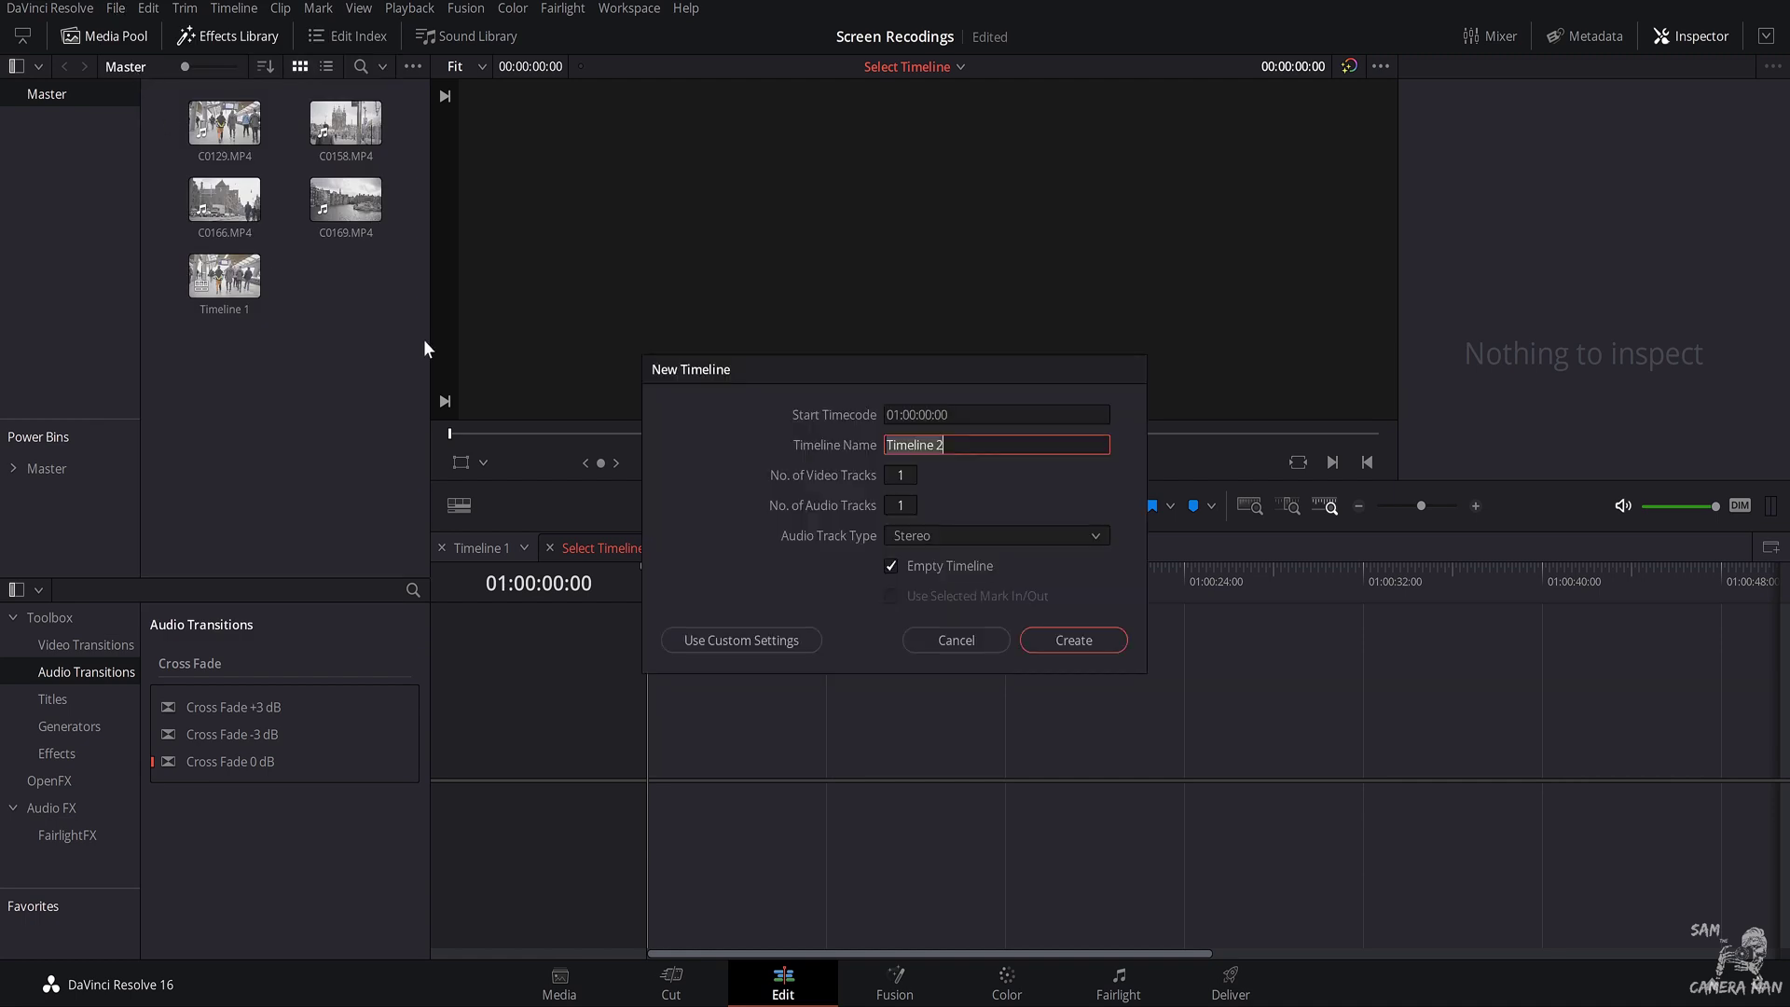
{"action": "type", "text": "edits"}
{"action": "key", "text": "Return"}
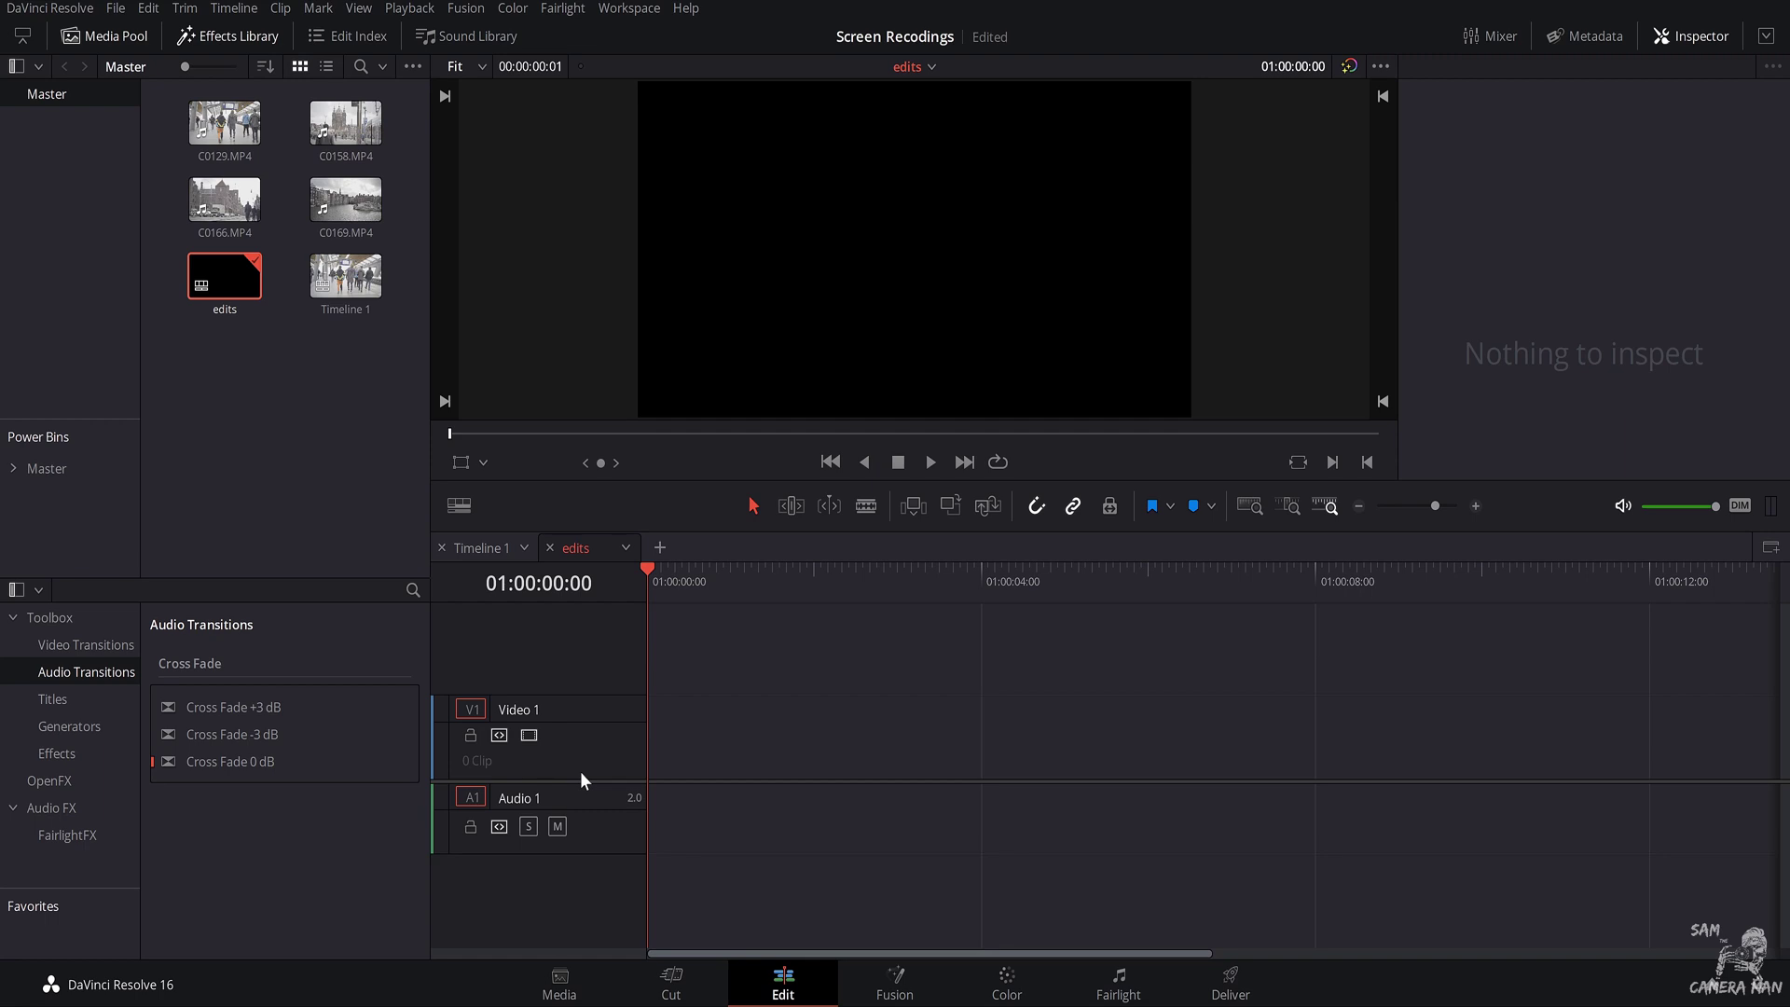
Drag C0129, C0158, C0166, C0169 and Timeline 1 onto edits, then zoom to fit the clips
{"action": "left_click_drag", "start_coordinate": [172, 109], "coordinate": [364, 299]}
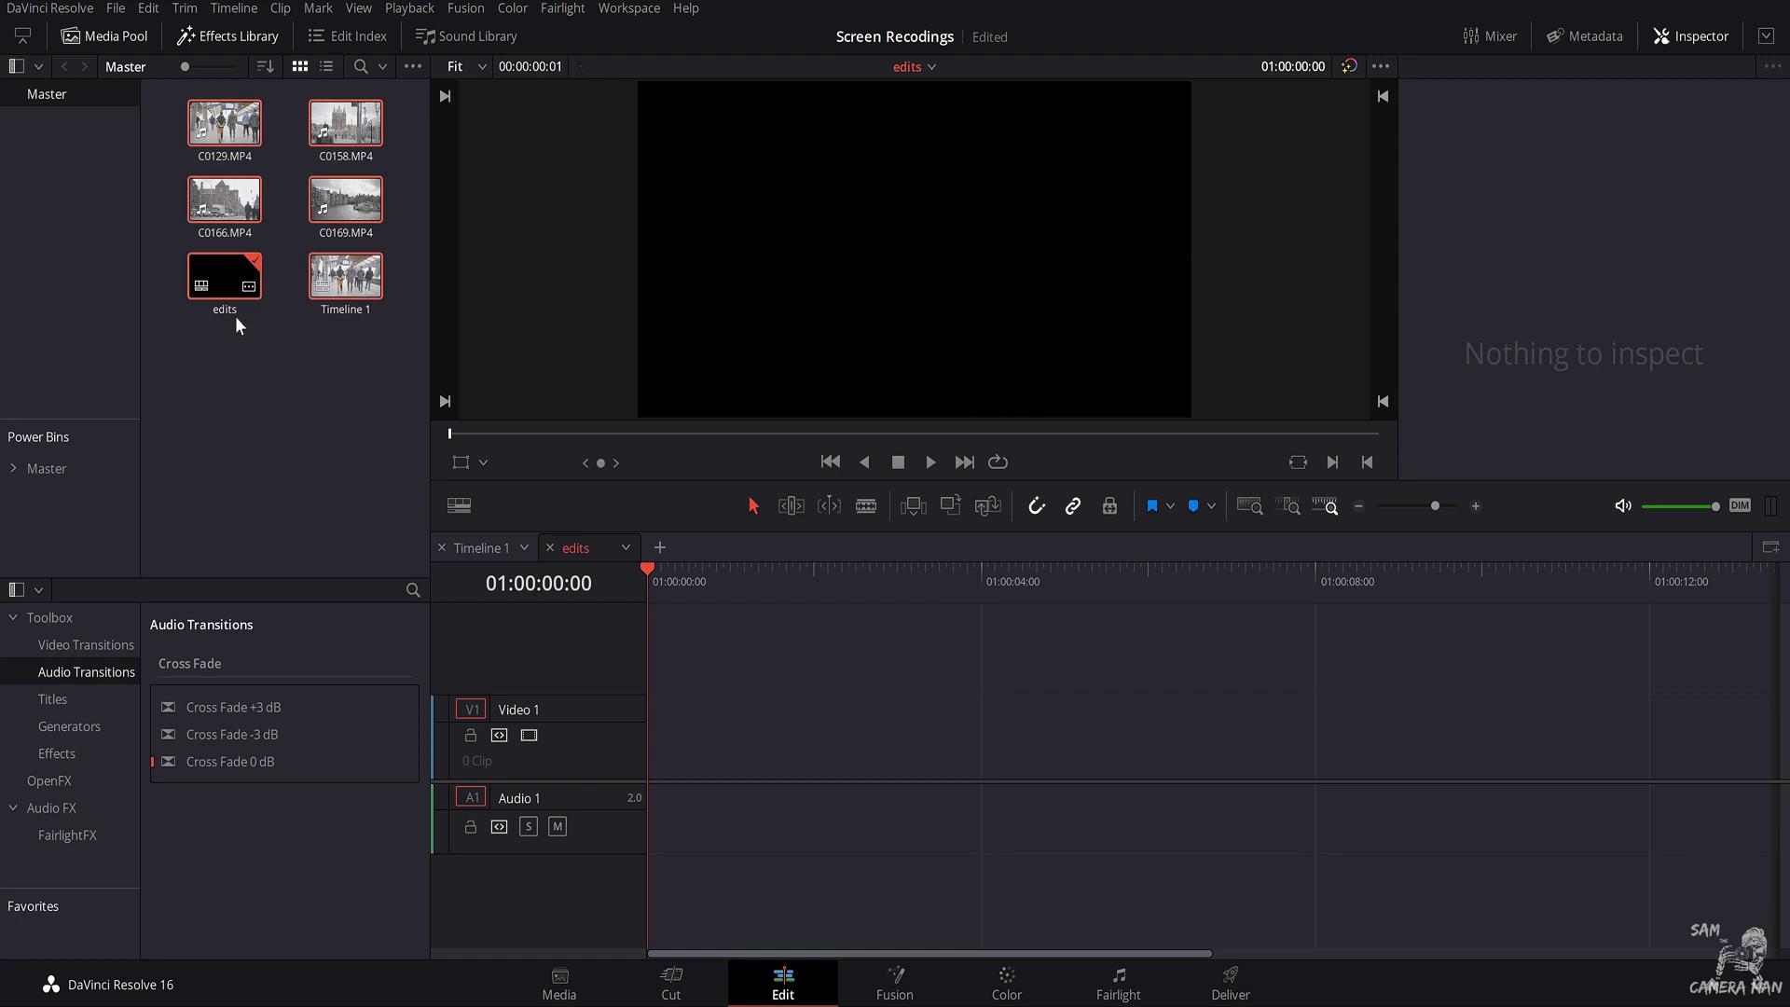
{"action": "left_click", "coordinate": [221, 280], "text": "ctrl"}
{"action": "left_click_drag", "start_coordinate": [353, 292], "coordinate": [714, 783]}
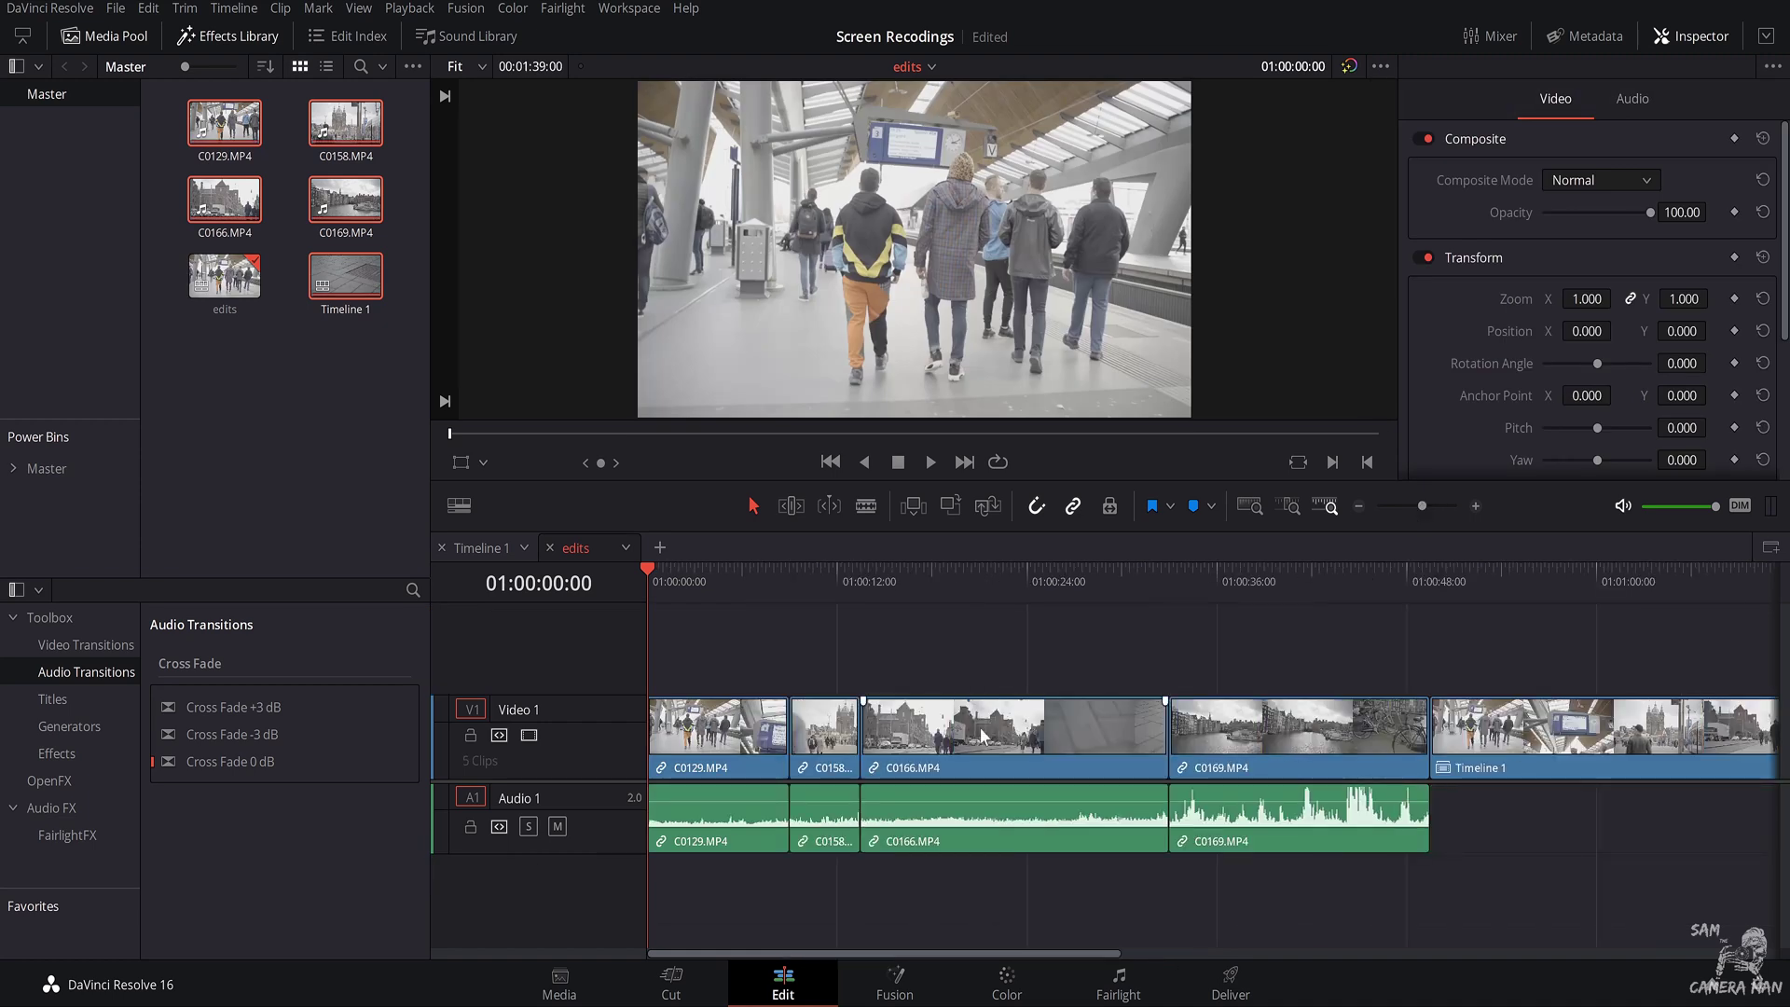
{"action": "left_click", "coordinate": [1398, 505]}
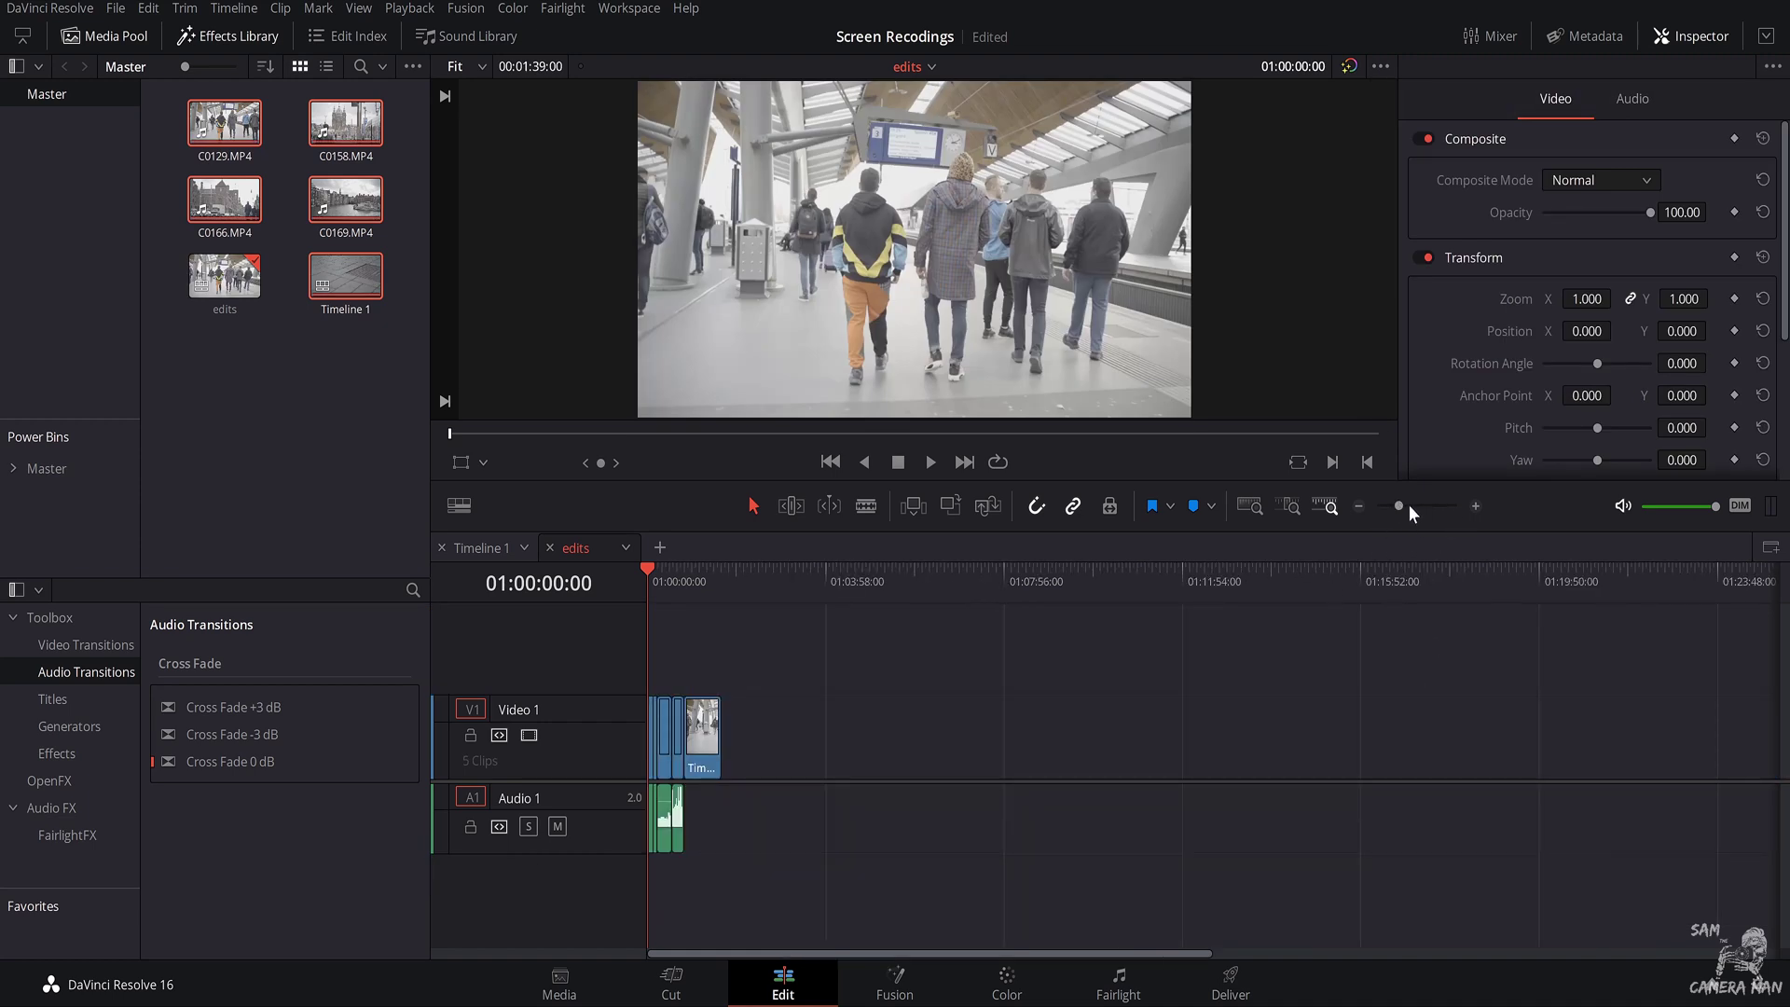
{"action": "left_click_drag", "start_coordinate": [1406, 505], "coordinate": [1434, 505]}
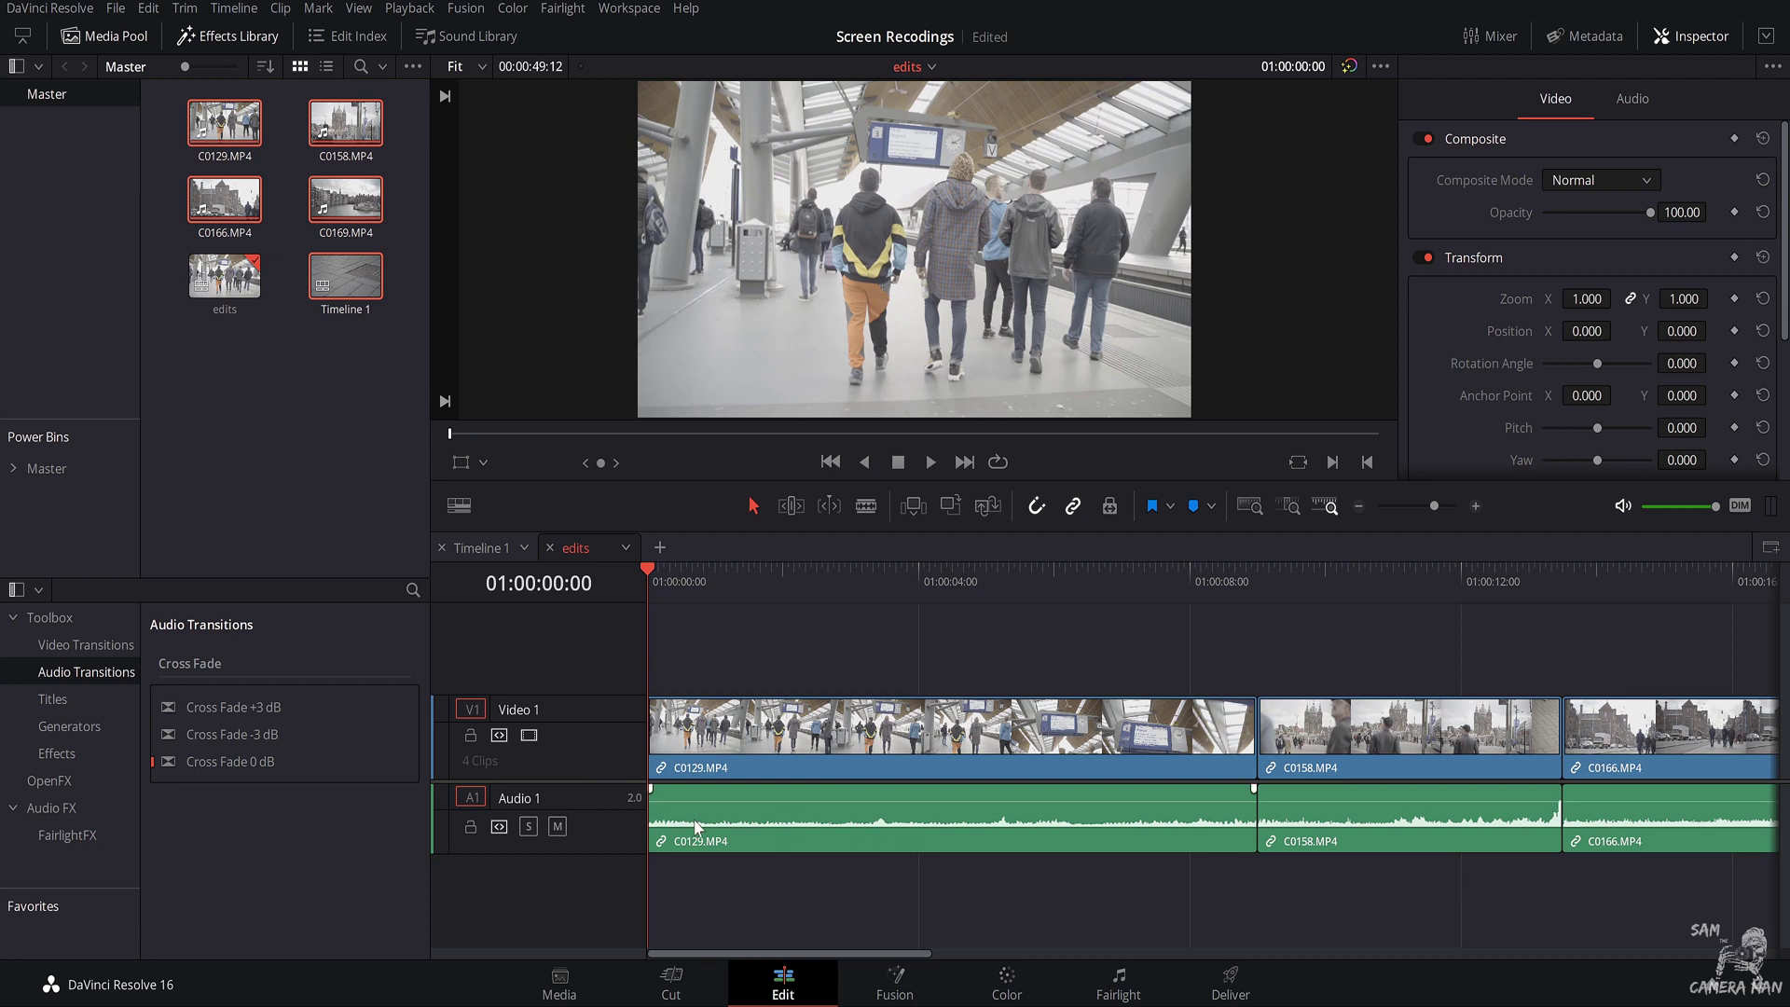
Mute Audio 1, trim both ends of C0129 and move it to a second track
{"action": "left_click", "coordinate": [558, 826]}
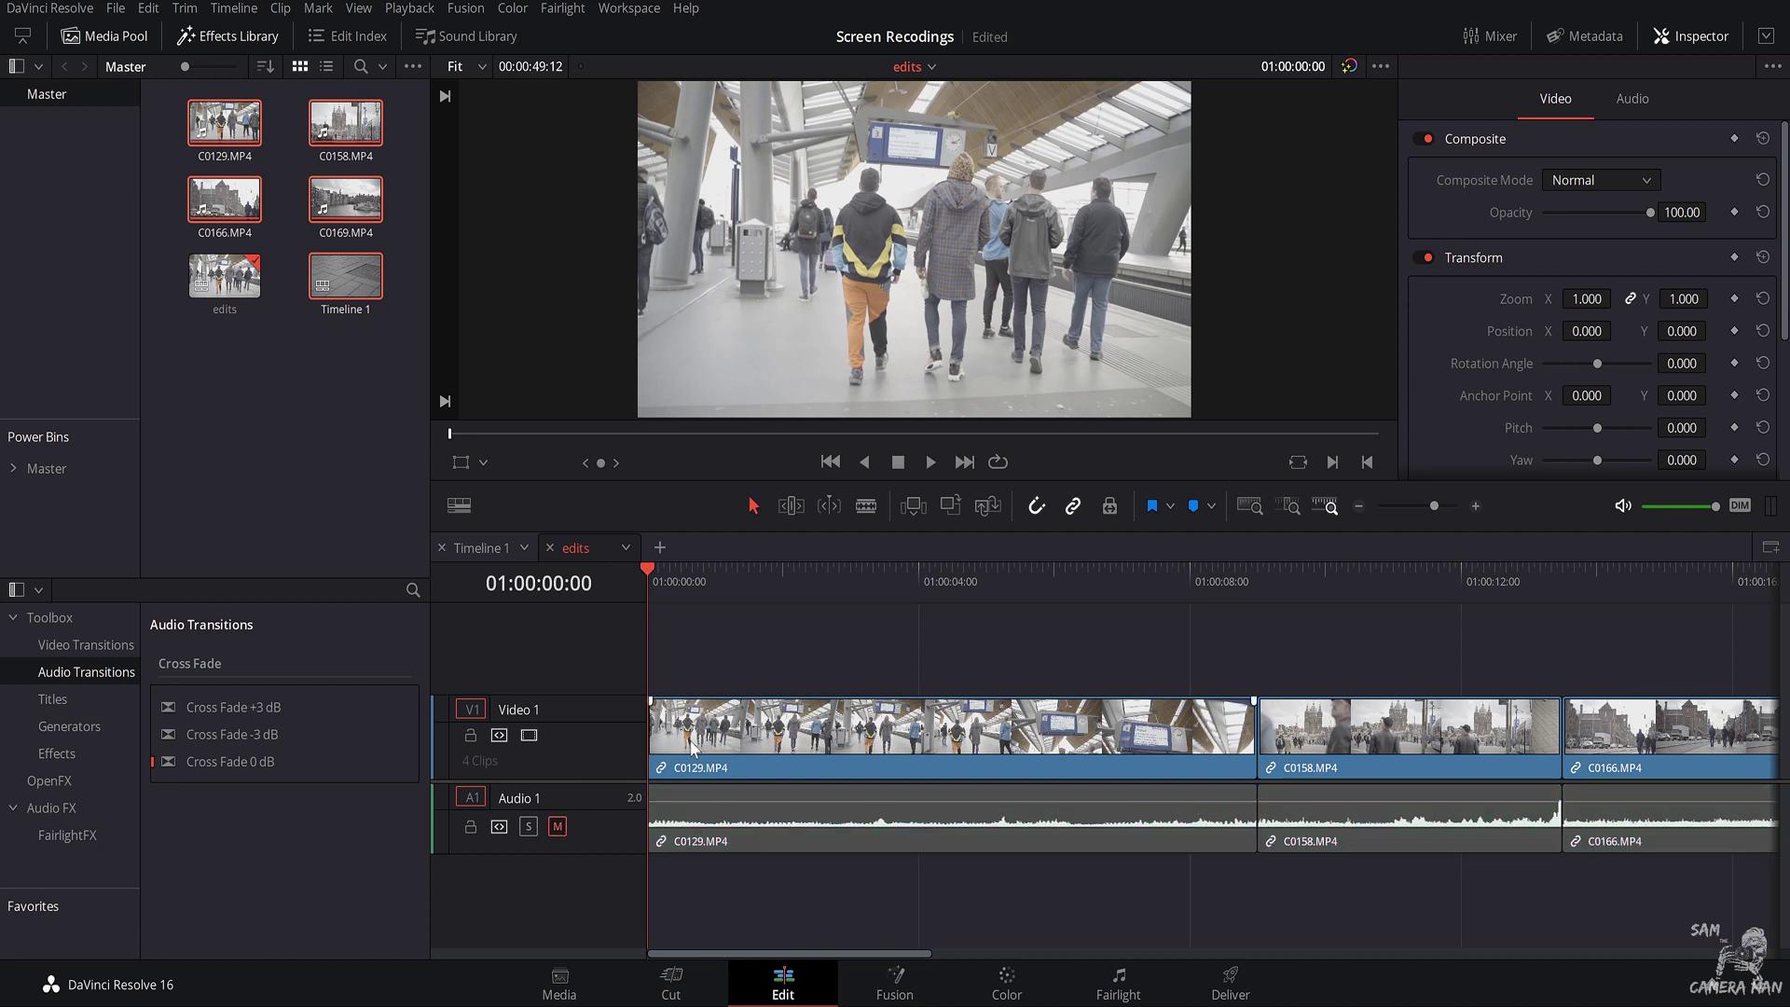
{"action": "left_click_drag", "start_coordinate": [651, 741], "coordinate": [893, 742]}
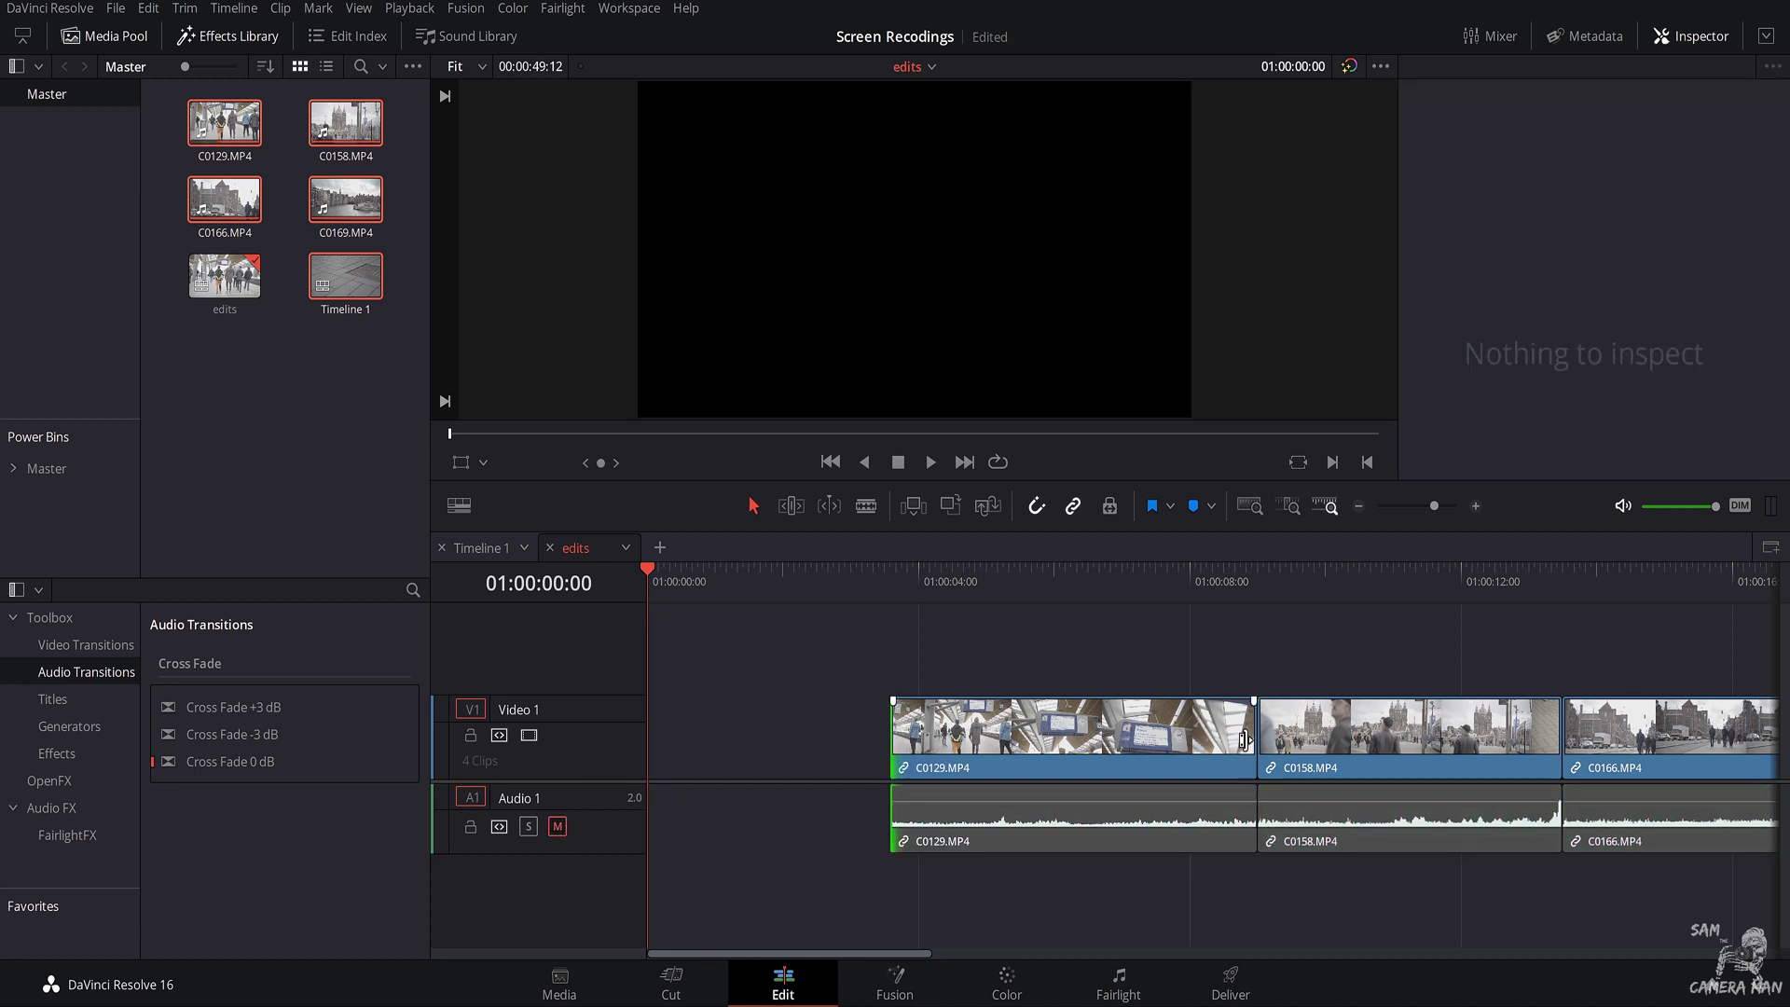
{"action": "left_click_drag", "start_coordinate": [1254, 742], "coordinate": [1100, 754]}
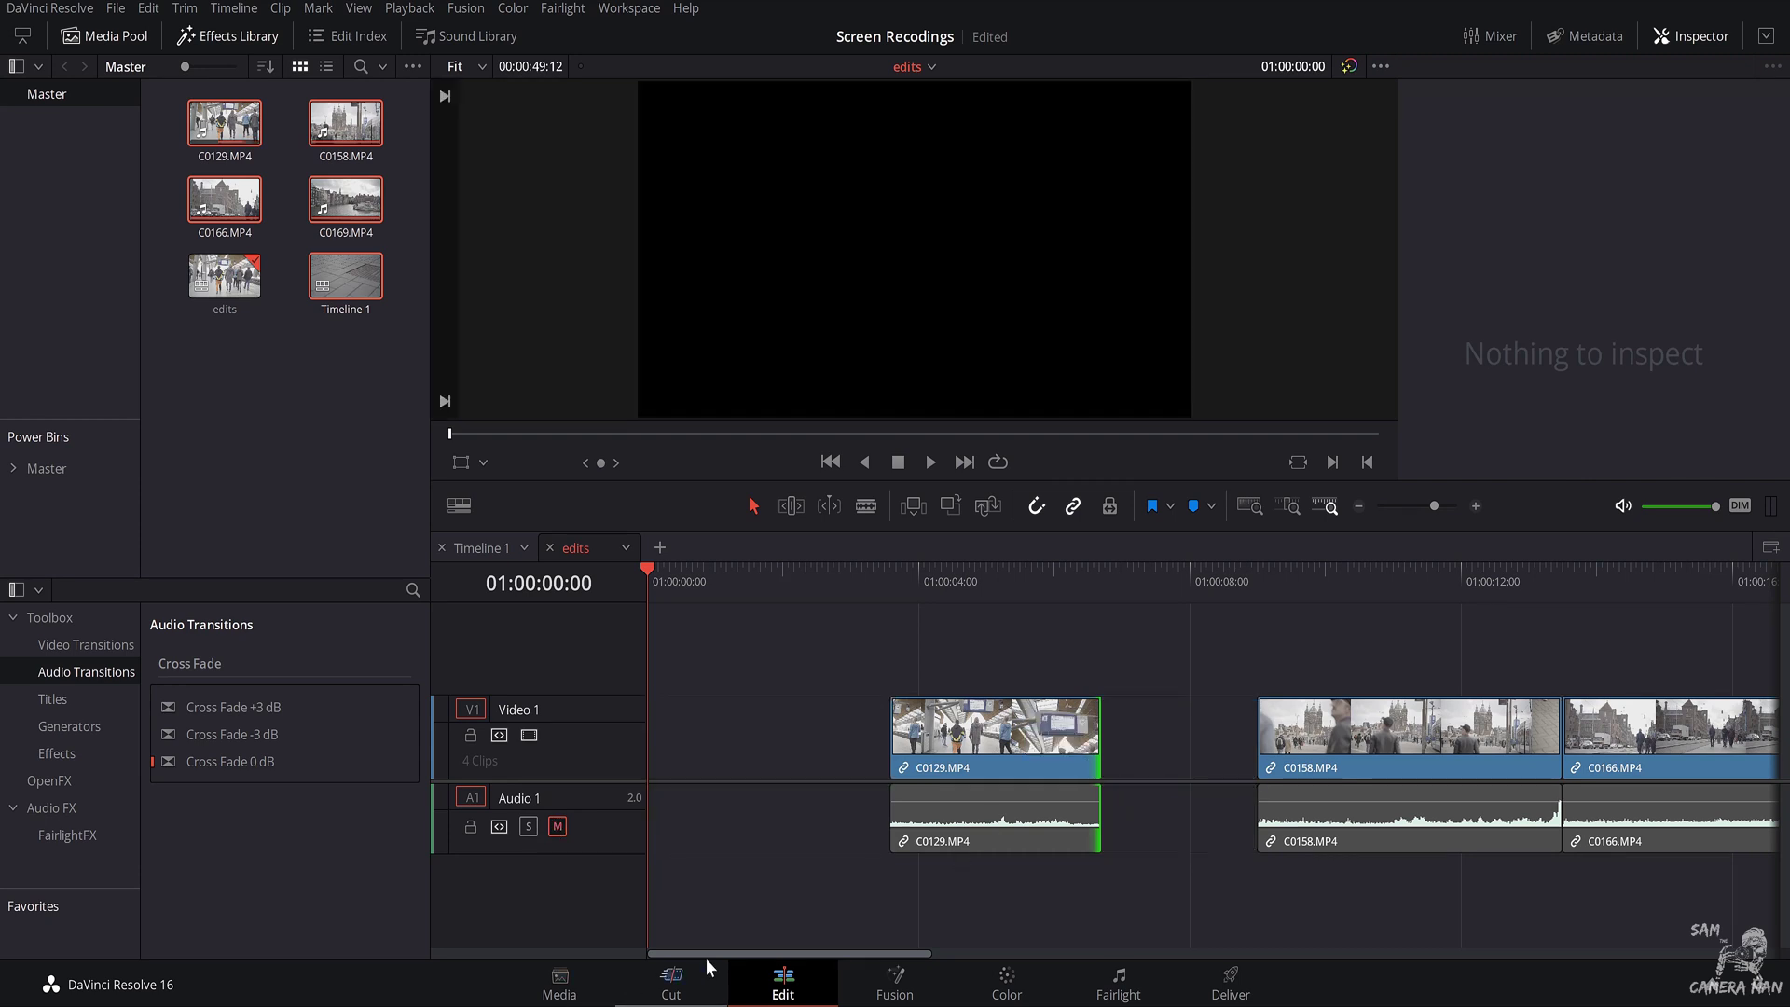
{"action": "left_click_drag", "start_coordinate": [707, 955], "coordinate": [744, 955]}
{"action": "left_click_drag", "start_coordinate": [846, 737], "coordinate": [820, 675]}
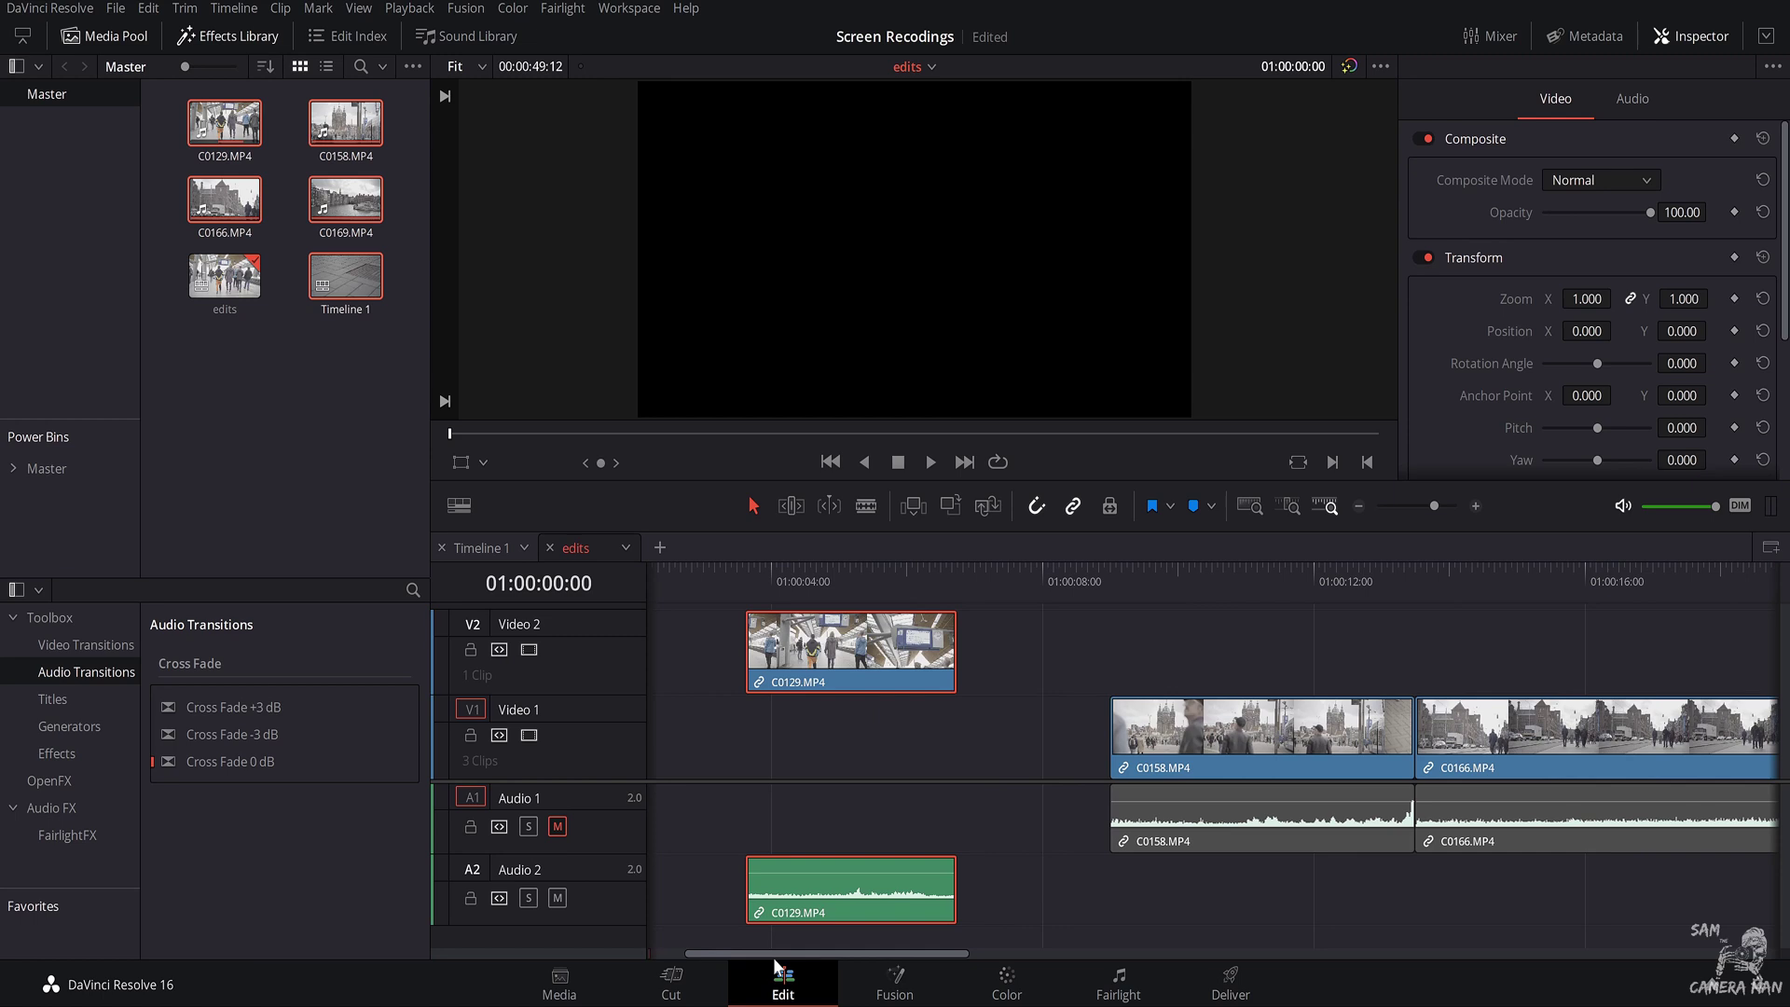
Trim C0158 to start at 01:00:11:01, shorten its end and butt C0166 against it
{"action": "left_click_drag", "start_coordinate": [776, 955], "coordinate": [836, 955]}
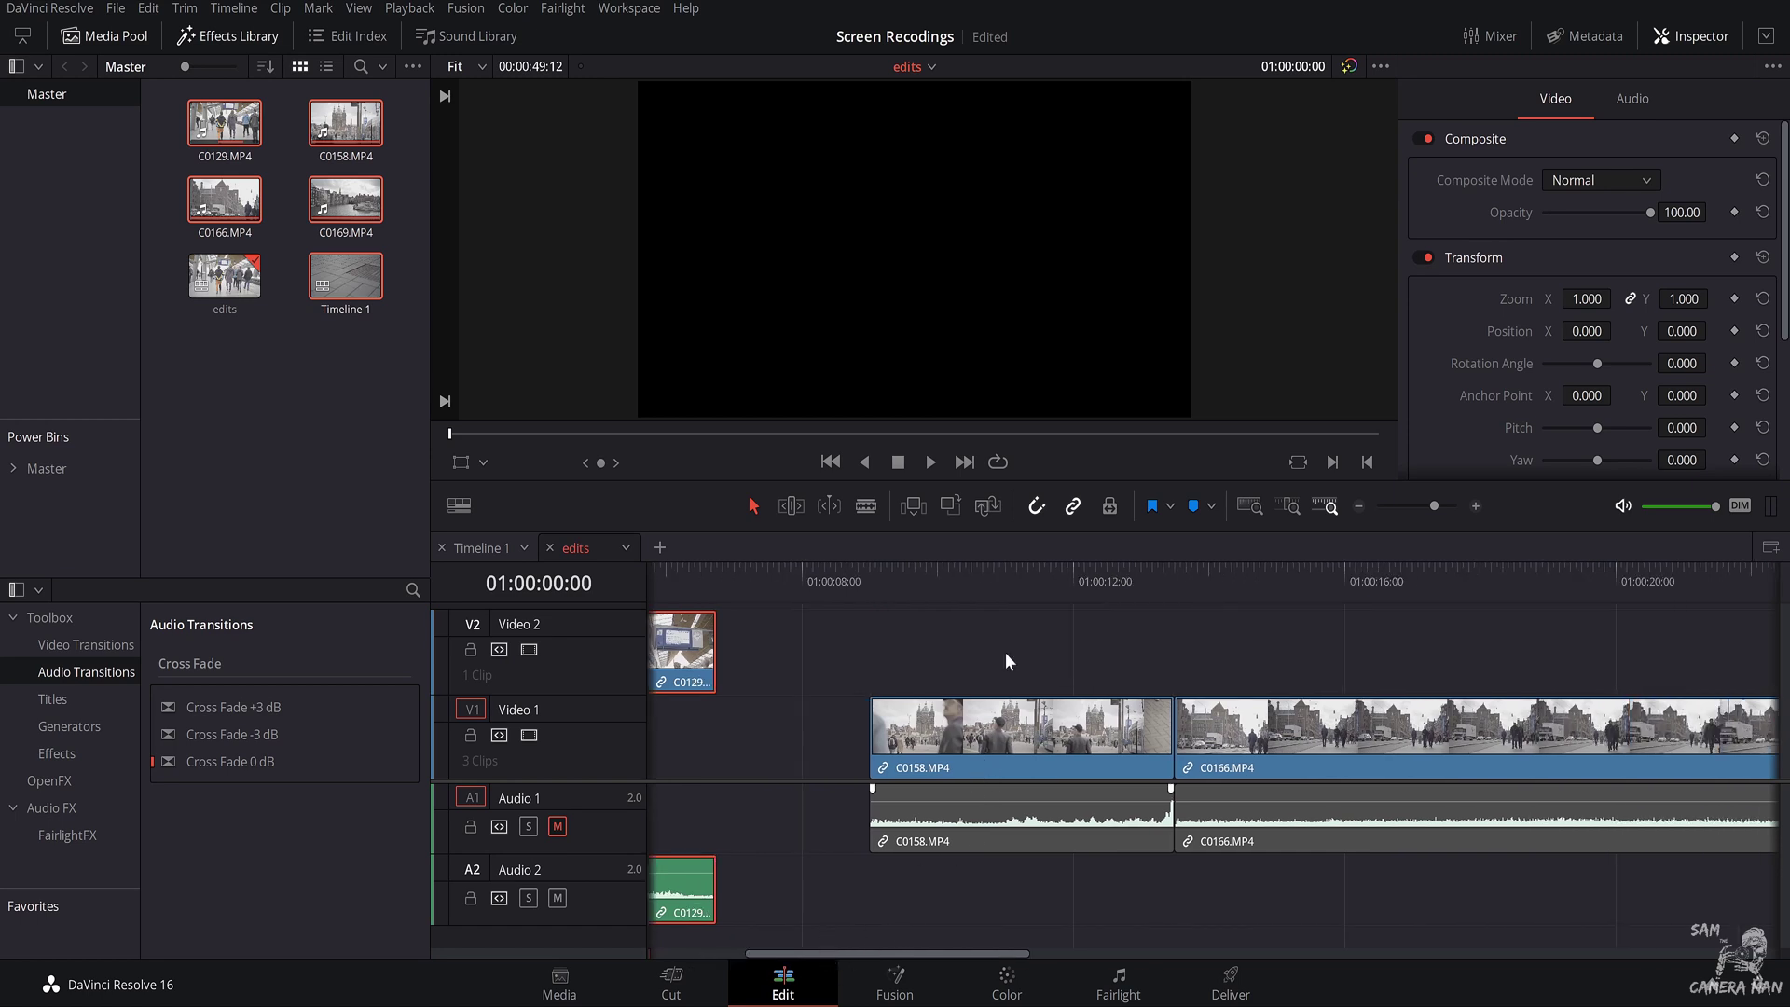
{"action": "left_click", "coordinate": [1007, 578]}
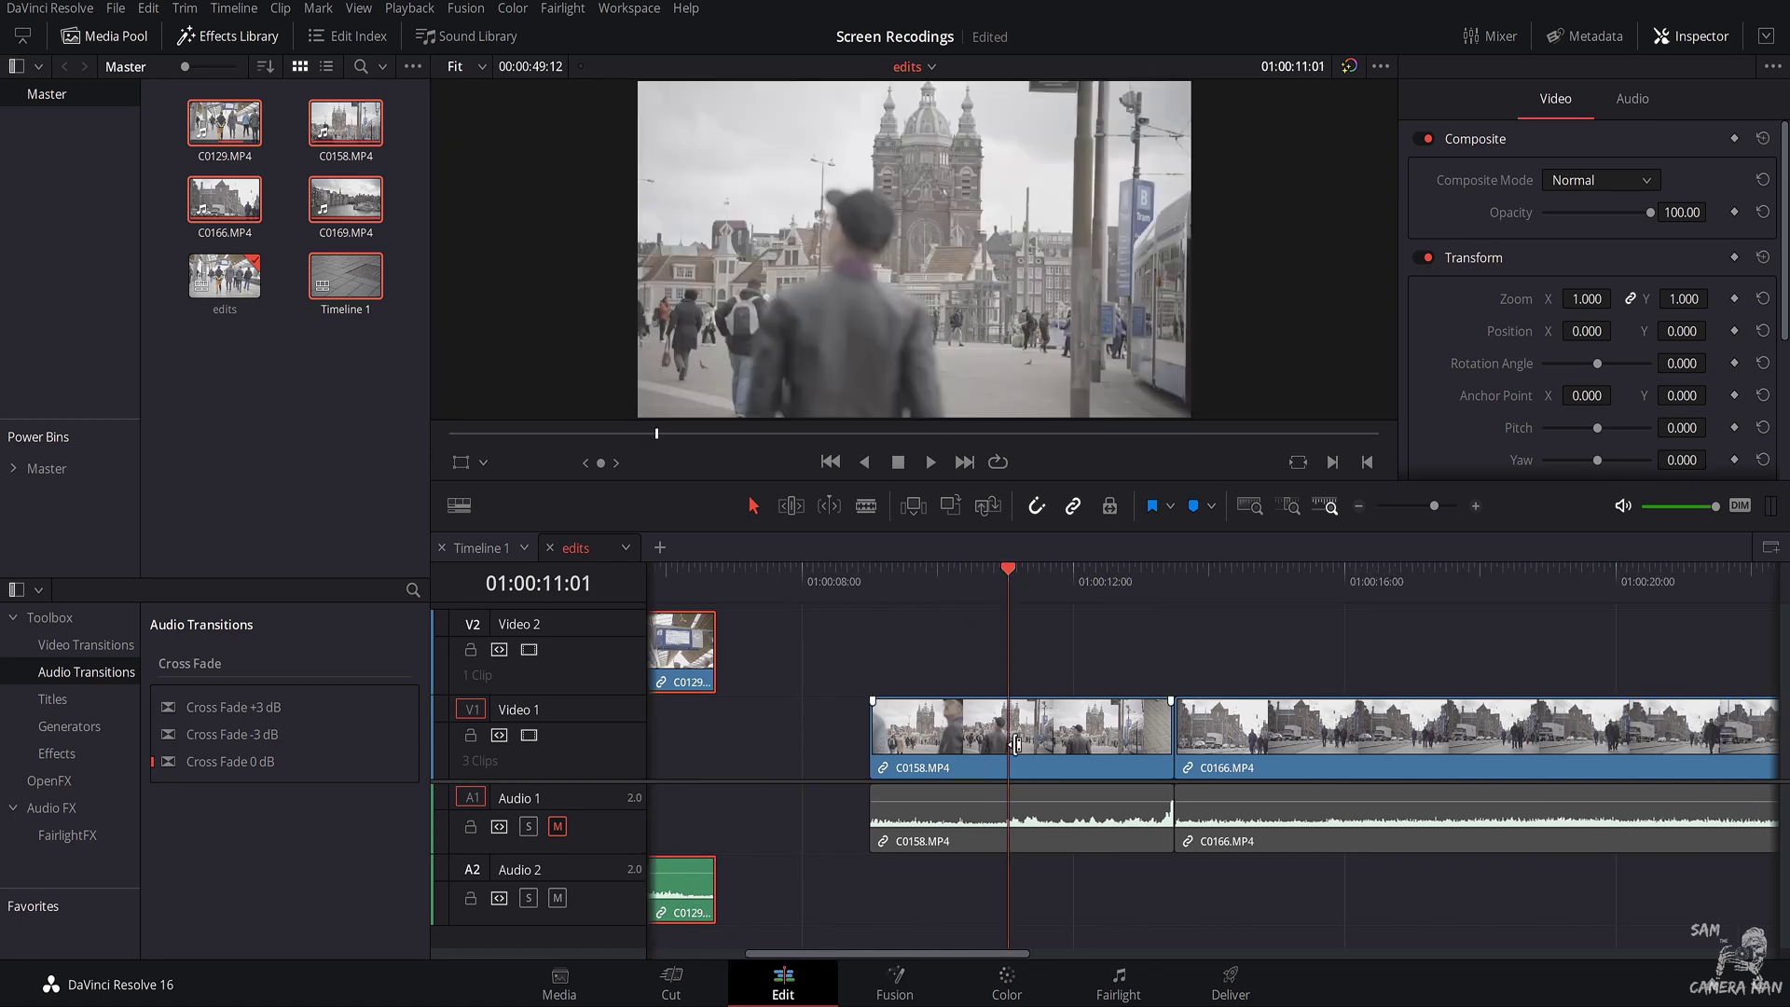
{"action": "left_click_drag", "start_coordinate": [873, 736], "coordinate": [1011, 737]}
{"action": "left_click_drag", "start_coordinate": [1171, 736], "coordinate": [770, 743]}
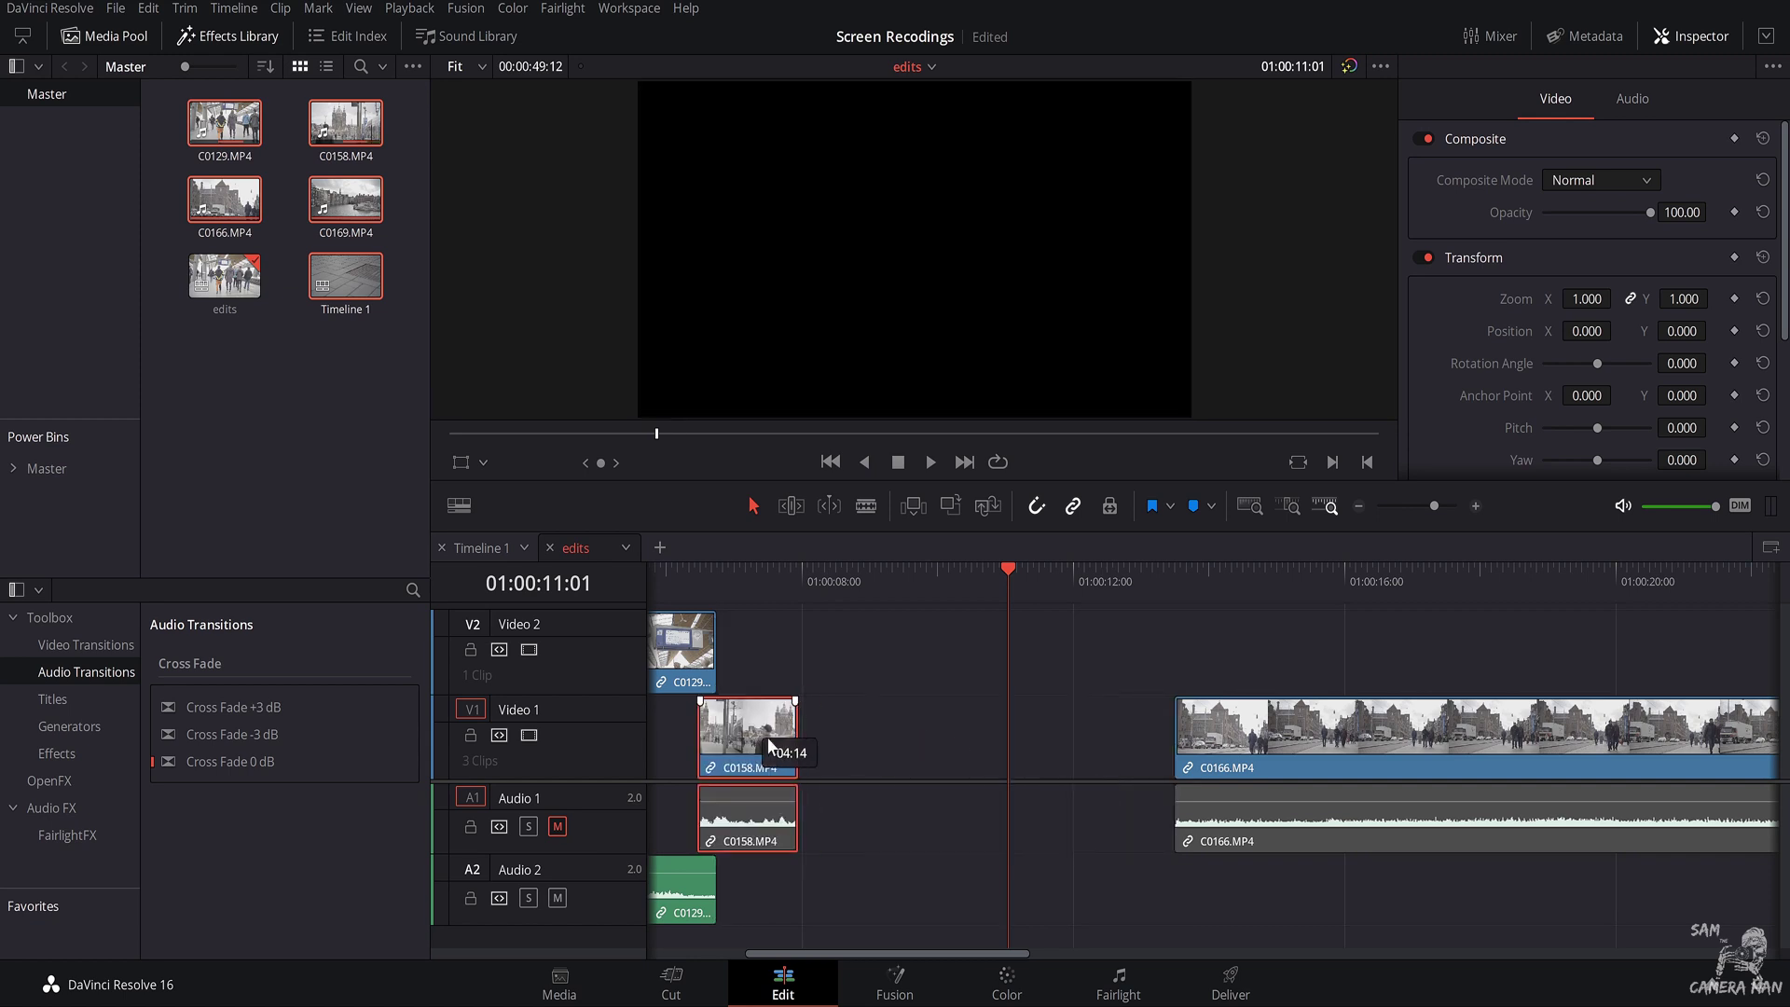
{"action": "left_click_drag", "start_coordinate": [766, 736], "coordinate": [787, 737]}
{"action": "left_click_drag", "start_coordinate": [1220, 757], "coordinate": [1025, 758]}
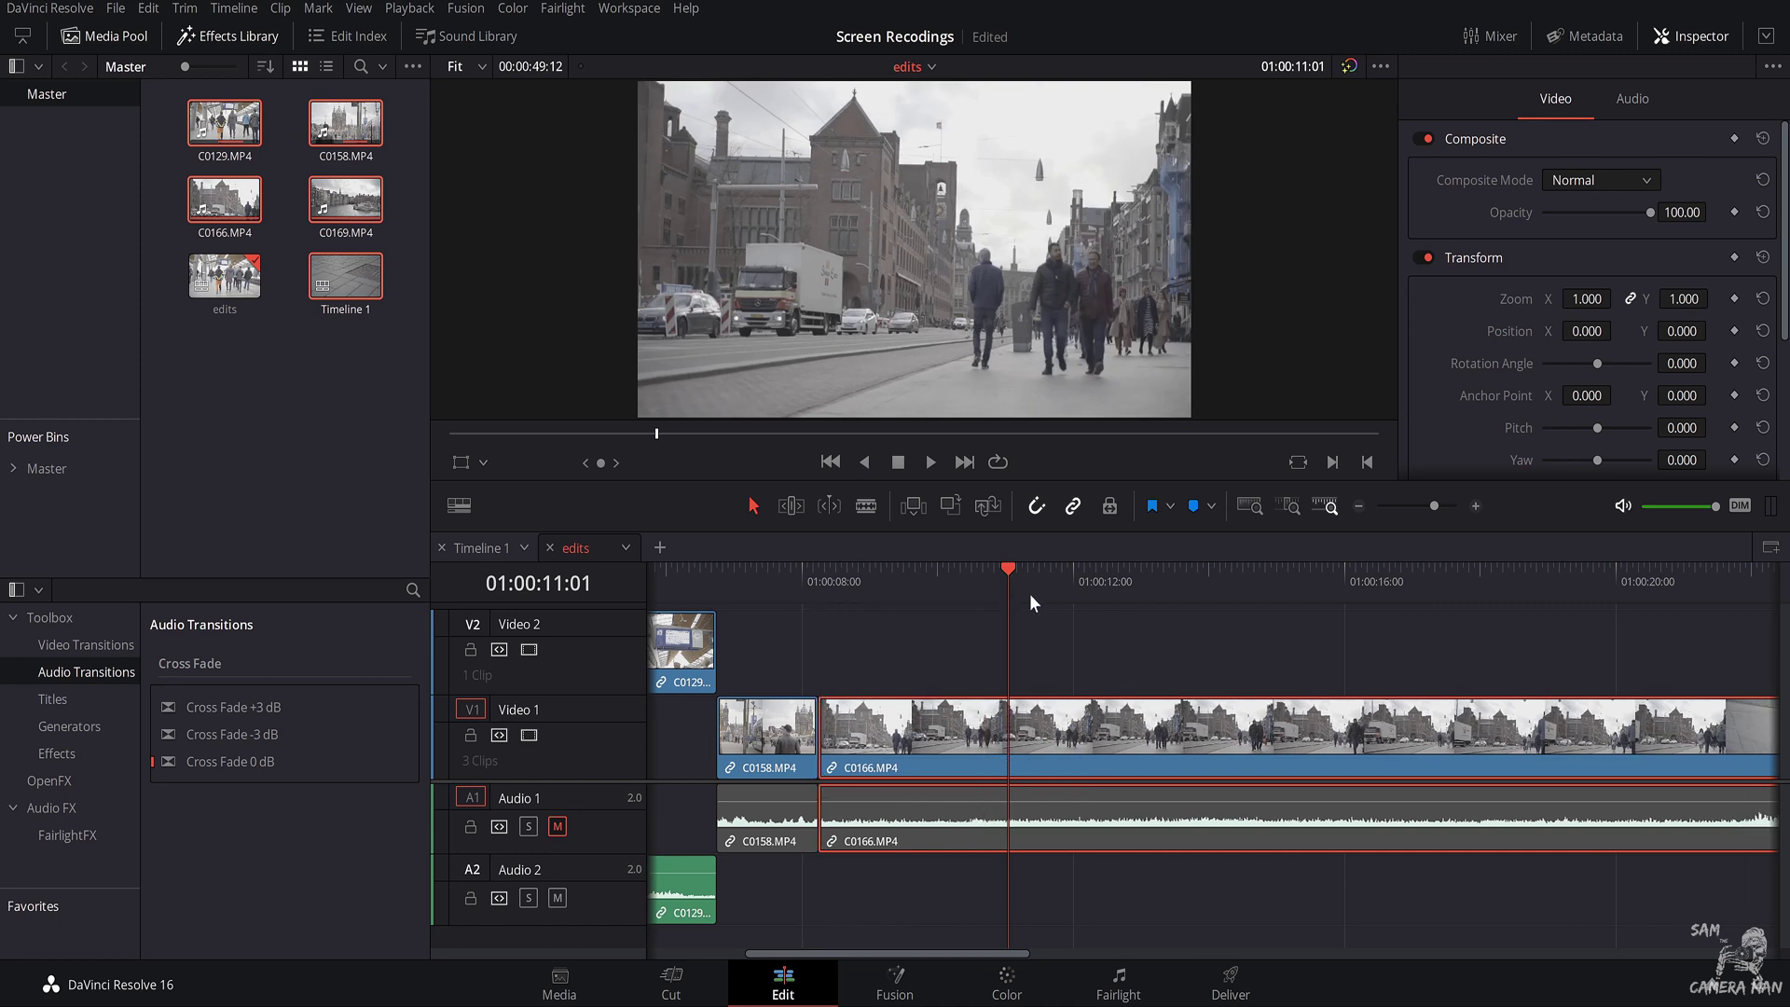
Trim C0166 to start at 01:00:13:20, blade off and delete its tail, close it up
{"action": "left_click_drag", "start_coordinate": [1152, 616], "coordinate": [1197, 623]}
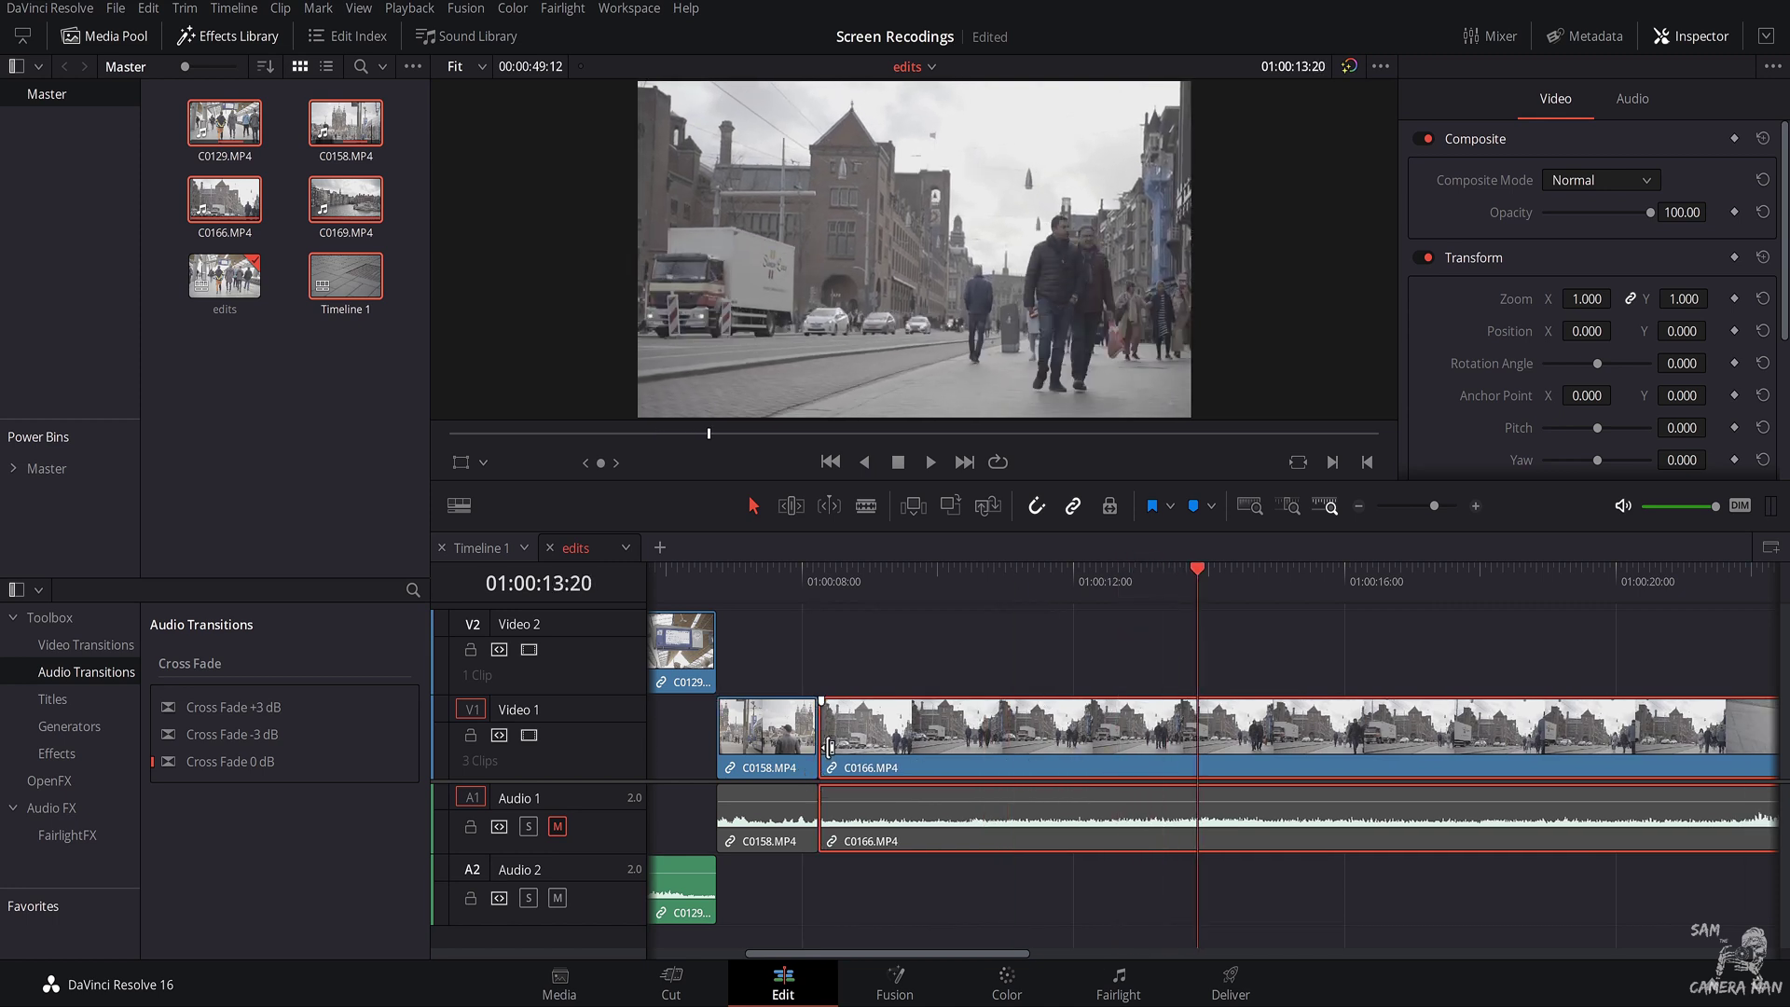
{"action": "left_click_drag", "start_coordinate": [828, 746], "coordinate": [1204, 746]}
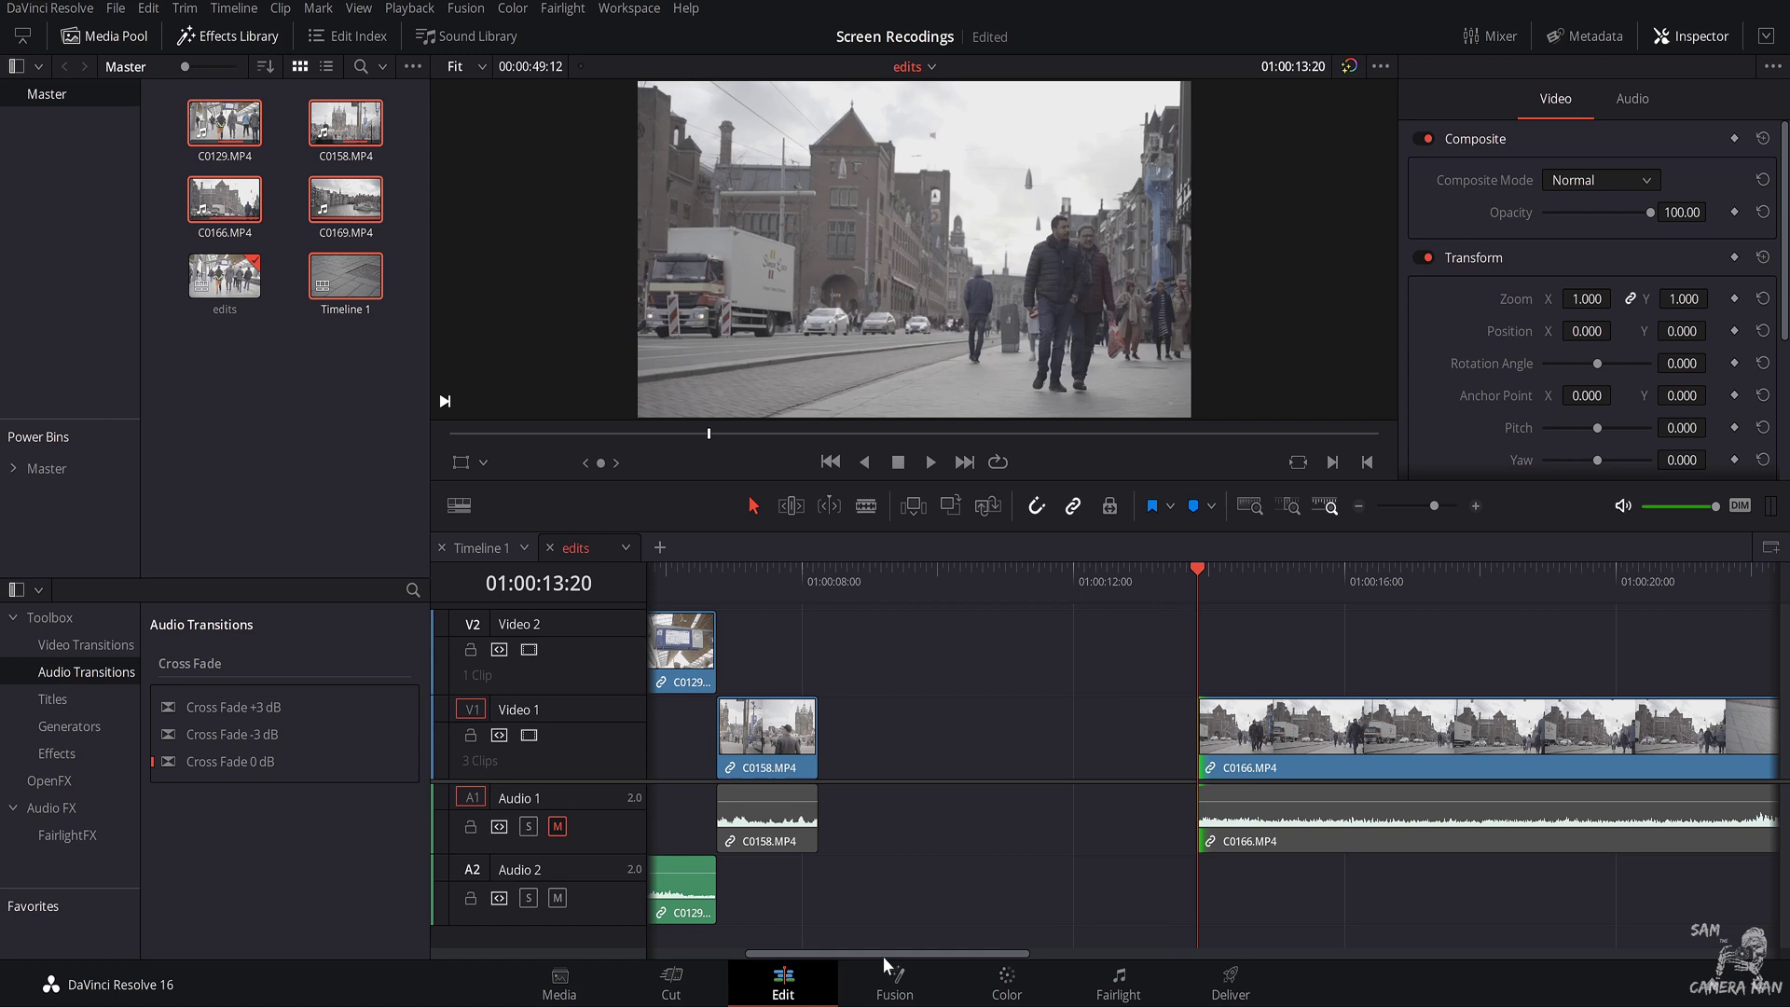
{"action": "left_click_drag", "start_coordinate": [882, 955], "coordinate": [925, 943]}
{"action": "key", "text": "b"}
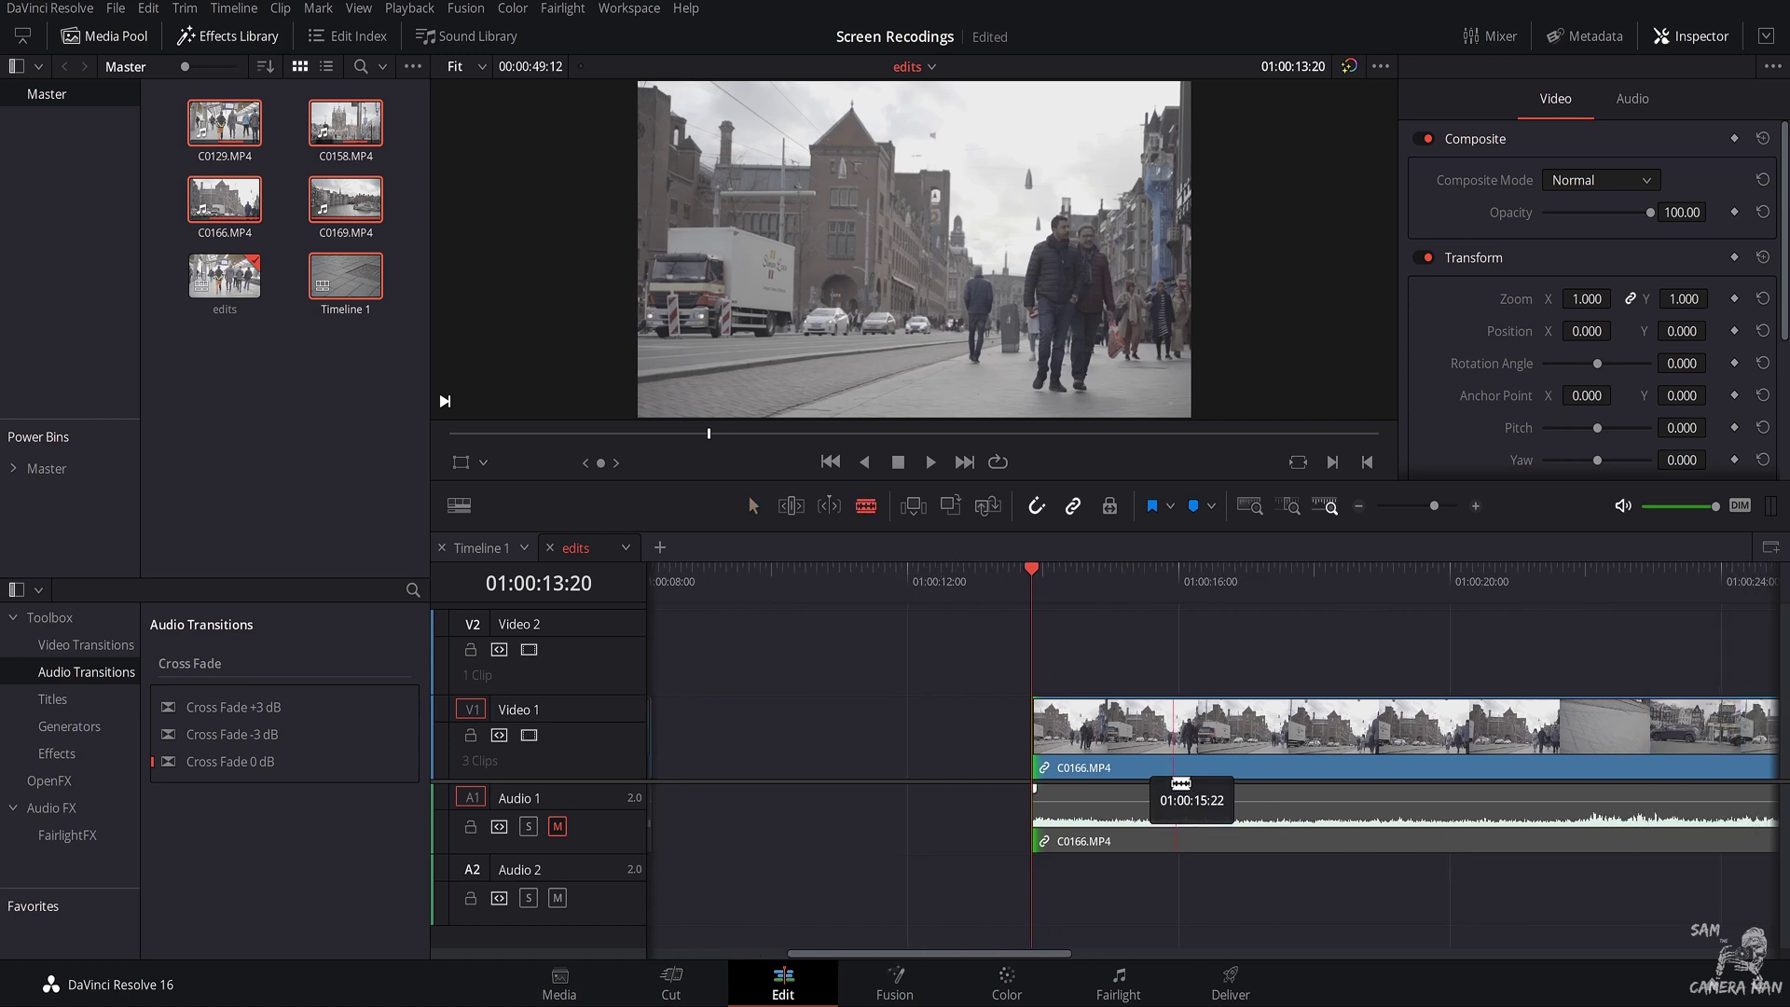
{"action": "left_click", "coordinate": [1339, 736]}
{"action": "key", "text": "a"}
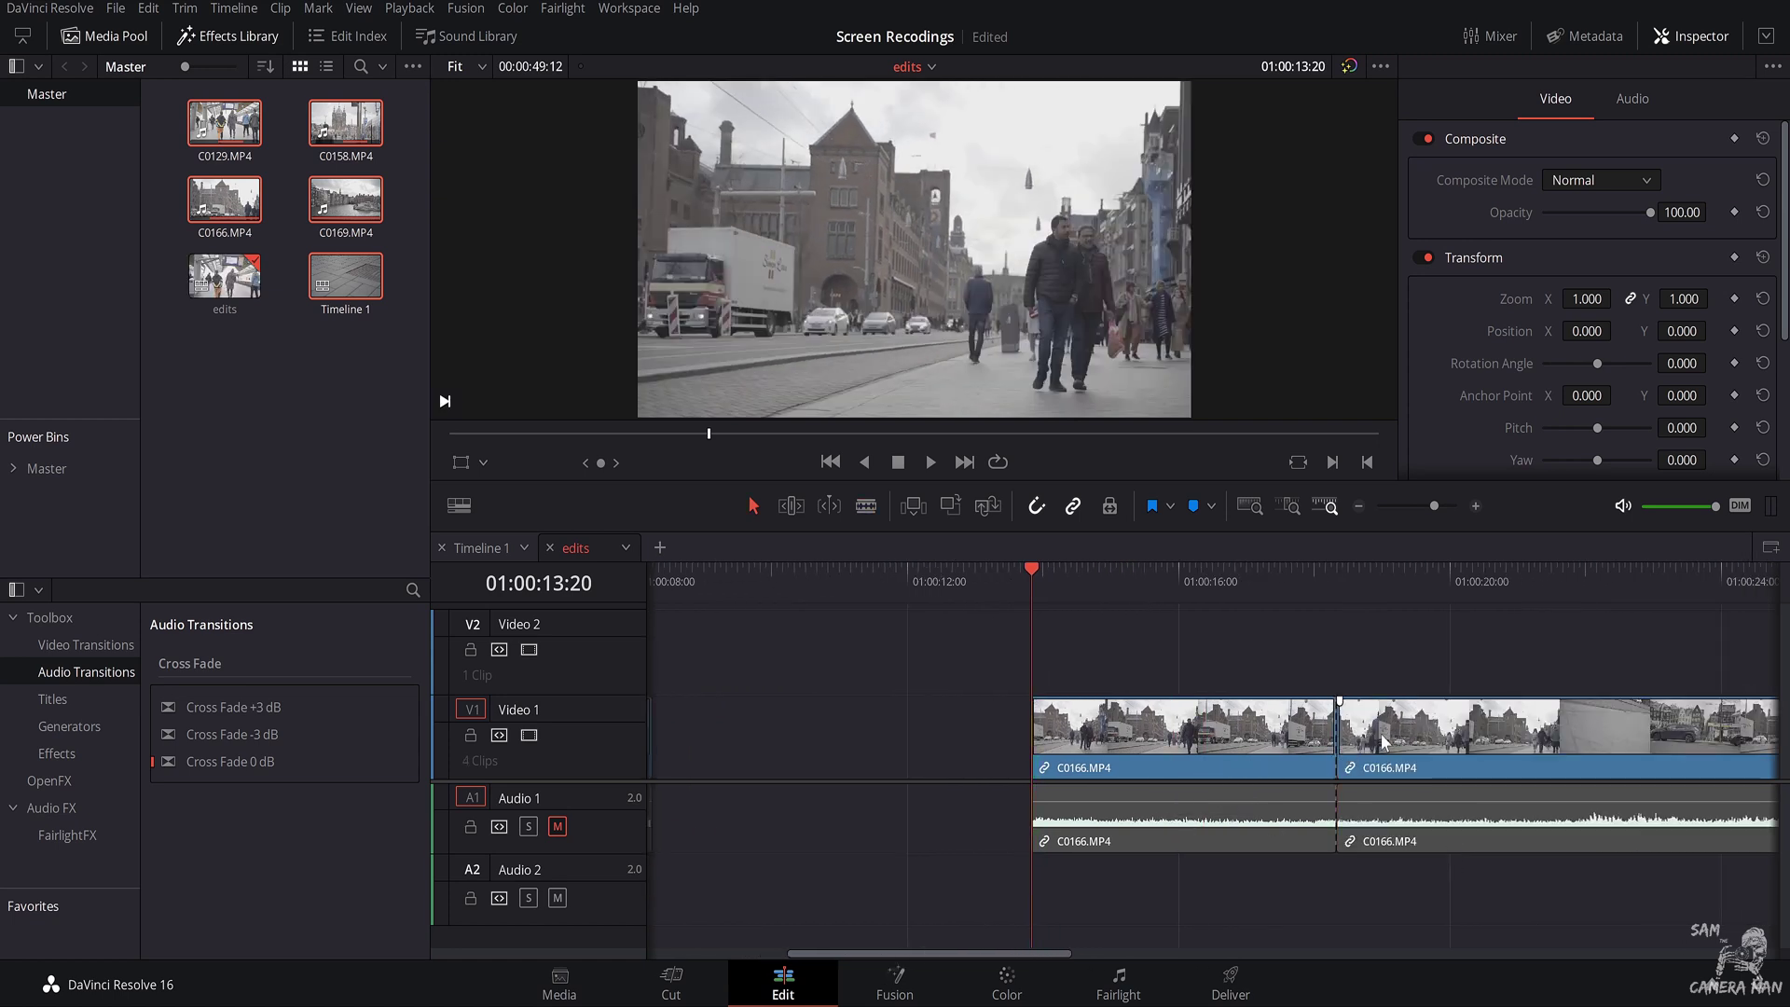
{"action": "left_click", "coordinate": [1382, 741]}
{"action": "key", "text": "Delete"}
{"action": "left_click_drag", "start_coordinate": [1295, 764], "coordinate": [893, 745]}
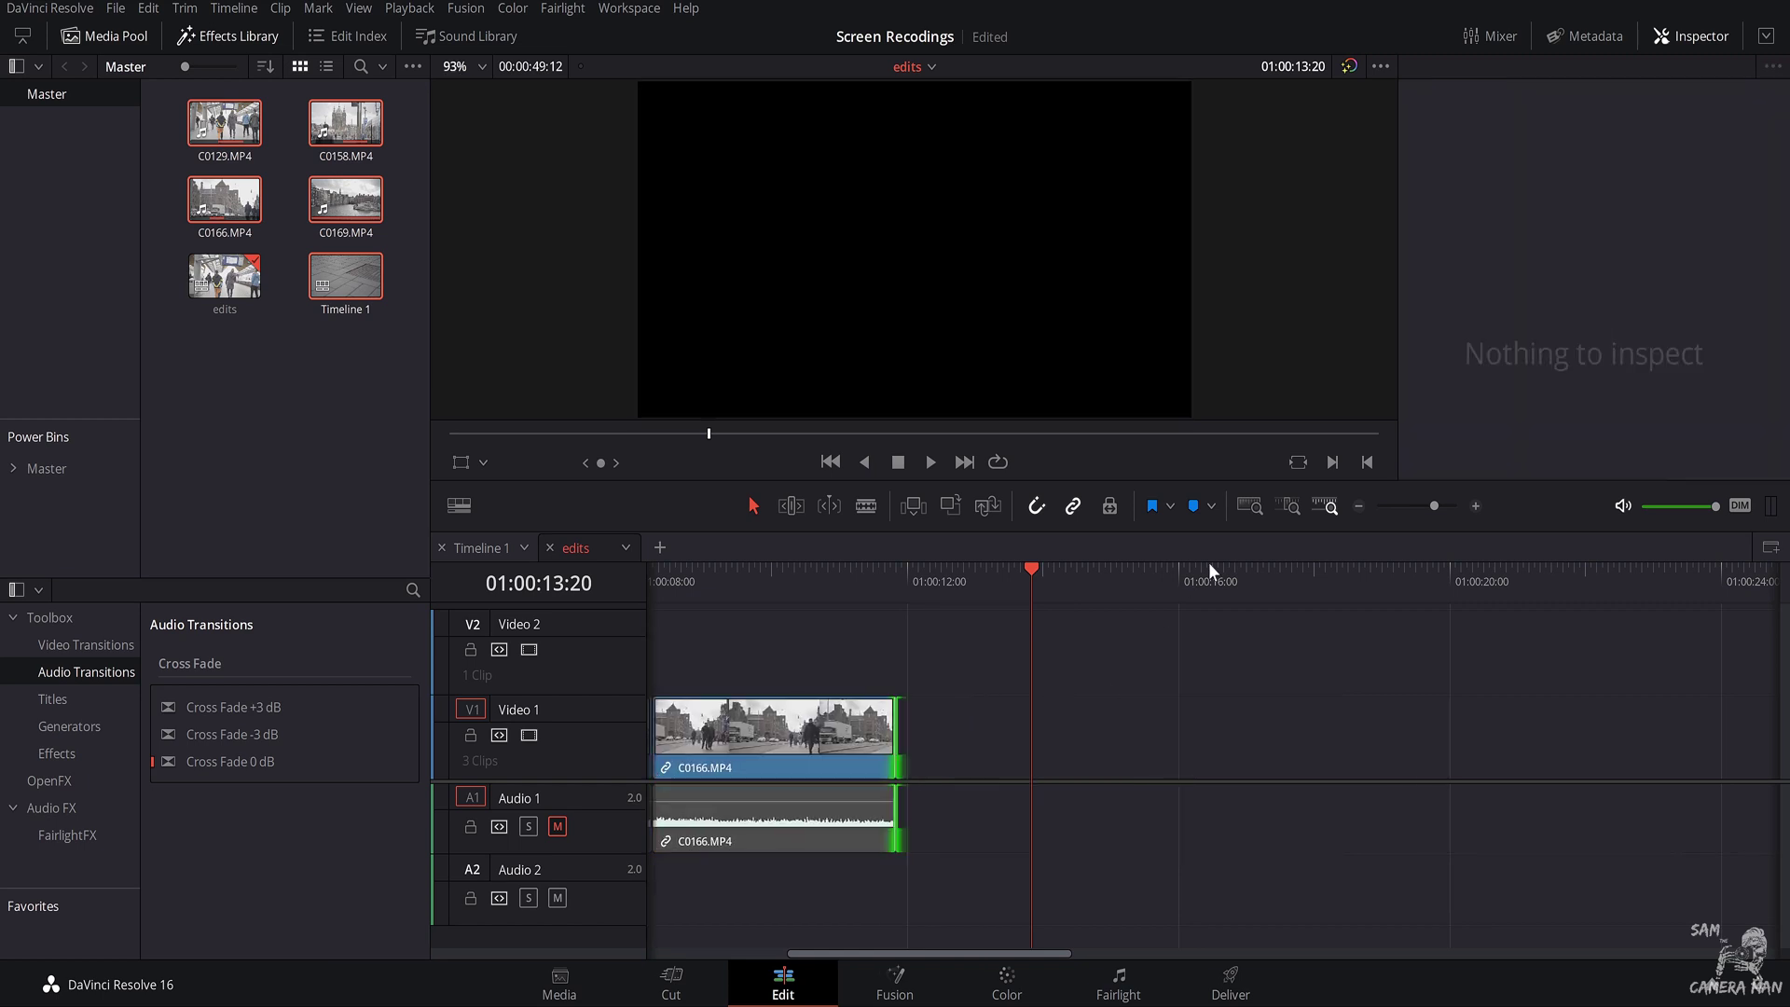
Close the gap before C0169, shorten its end, and return C0129 to the start of Video 1
{"action": "left_click_drag", "start_coordinate": [1427, 506], "coordinate": [1423, 503]}
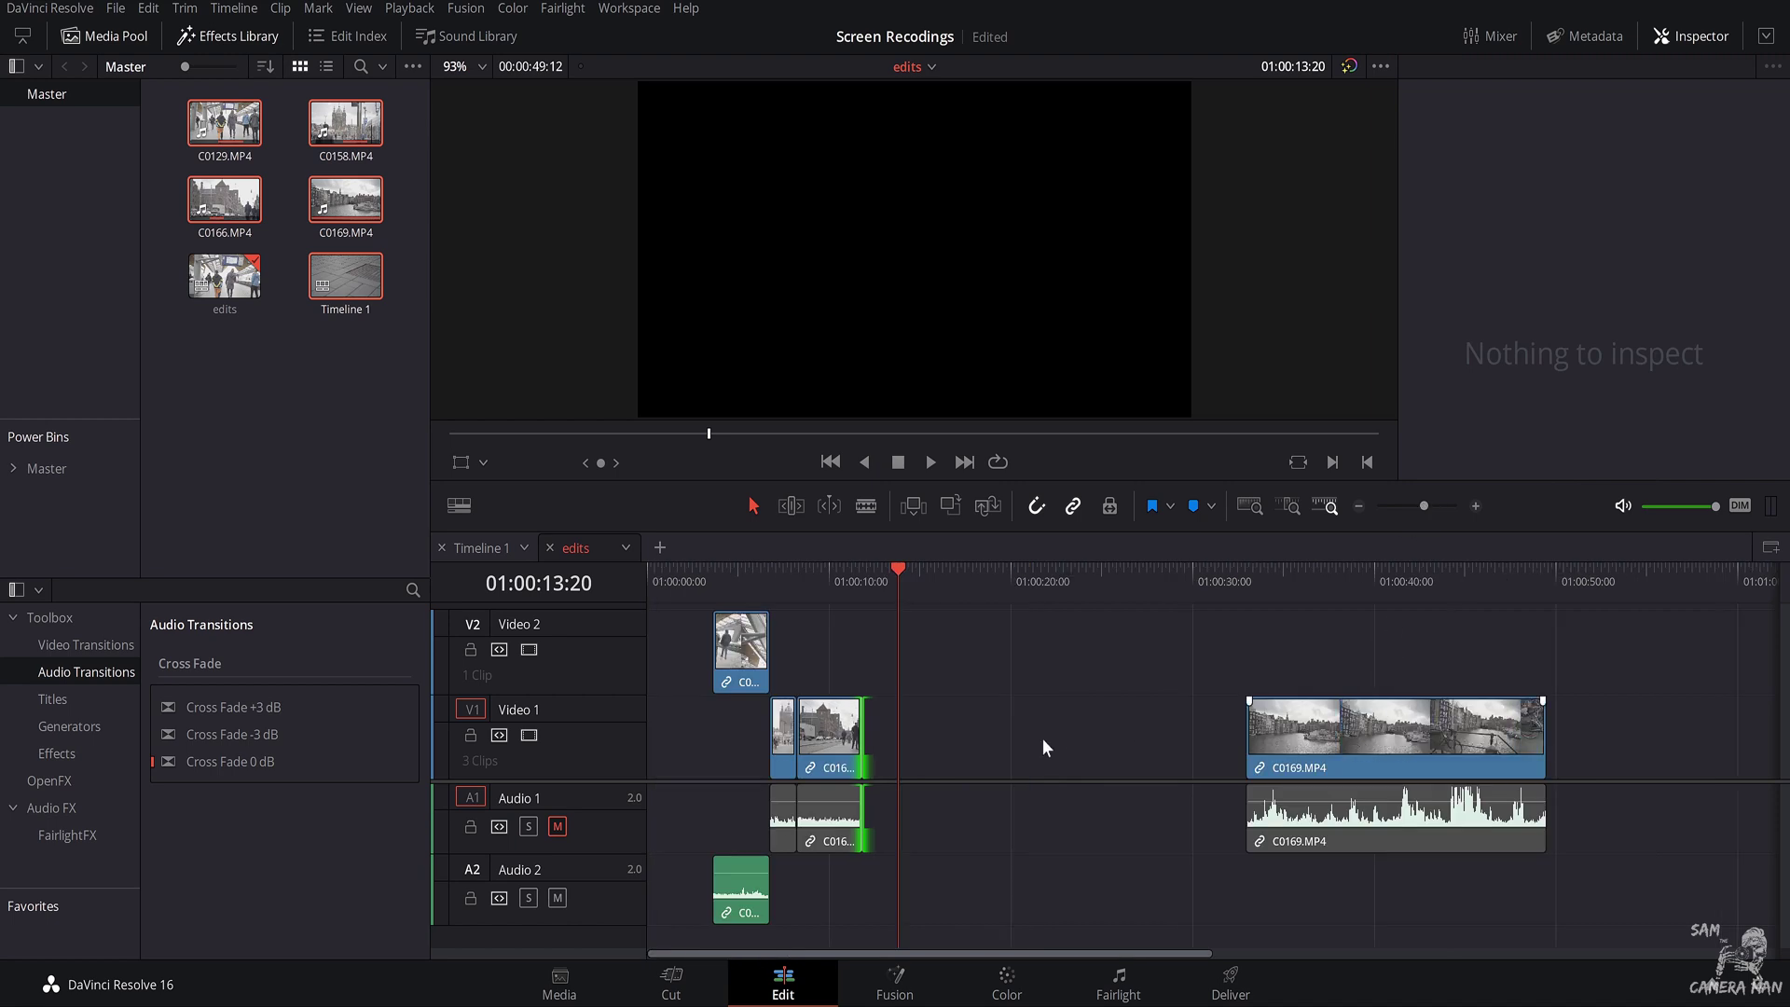
{"action": "left_click", "coordinate": [986, 755]}
{"action": "key", "text": "Delete"}
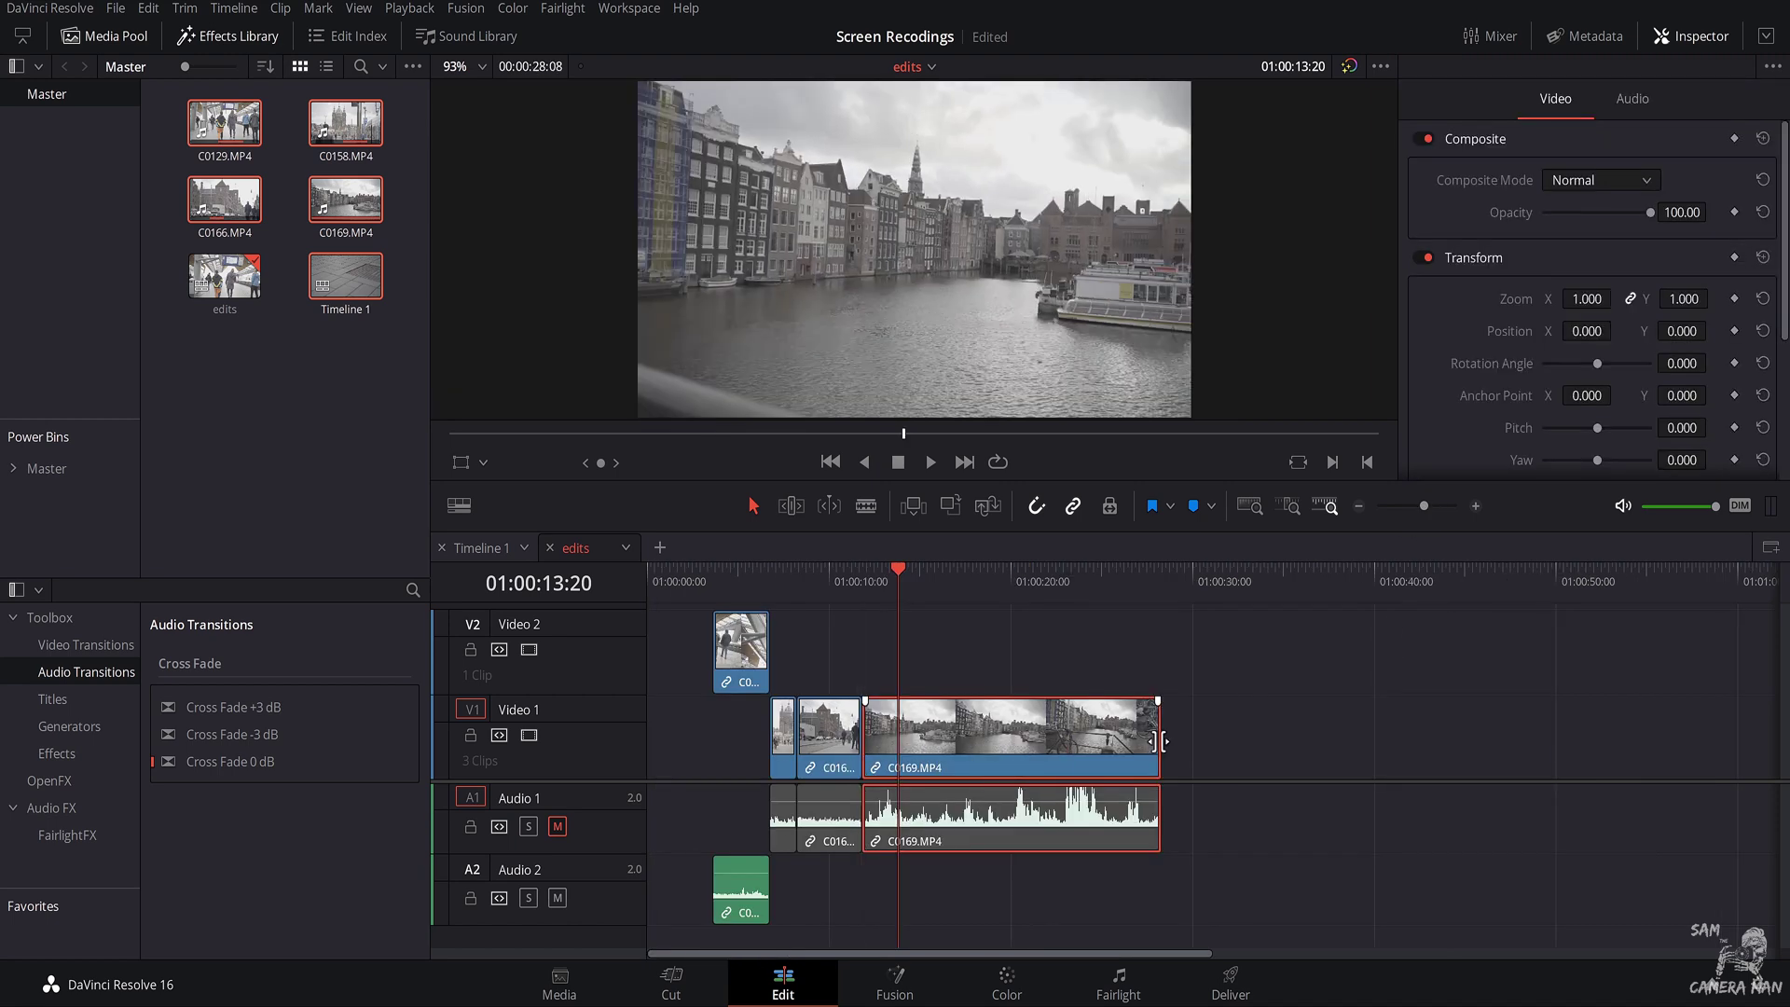
{"action": "left_click_drag", "start_coordinate": [1105, 749], "coordinate": [956, 751]}
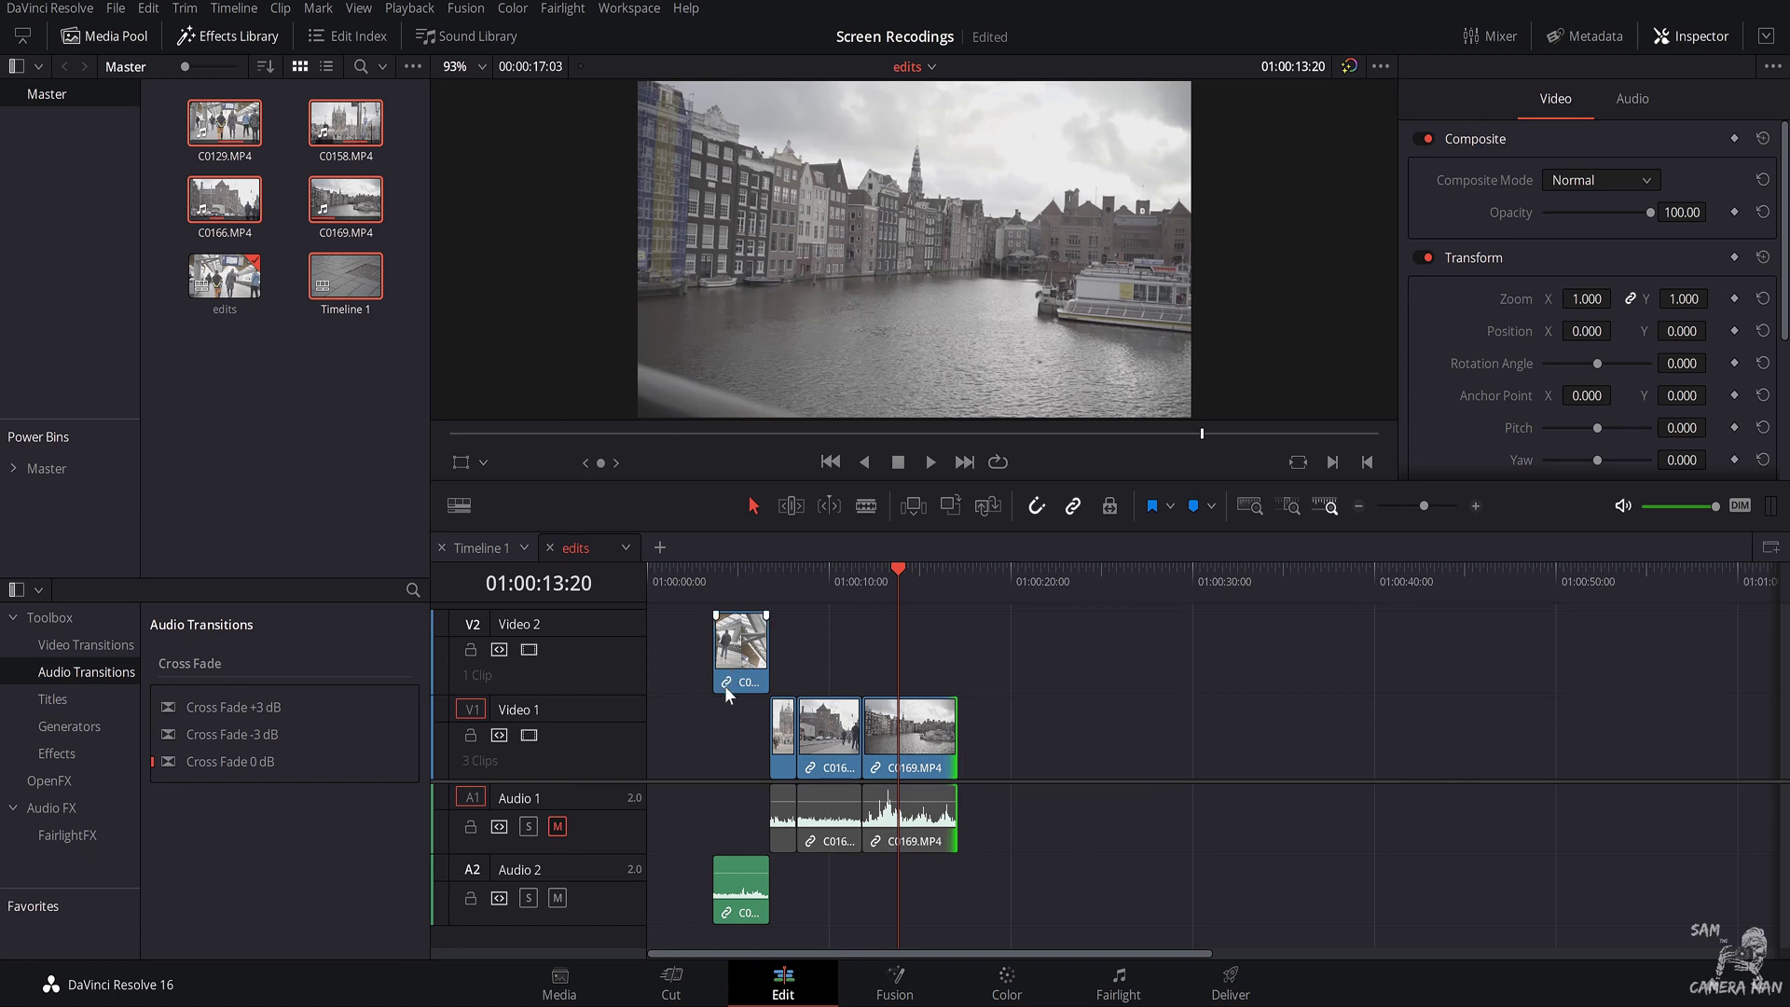
{"action": "left_click_drag", "start_coordinate": [725, 685], "coordinate": [739, 736]}
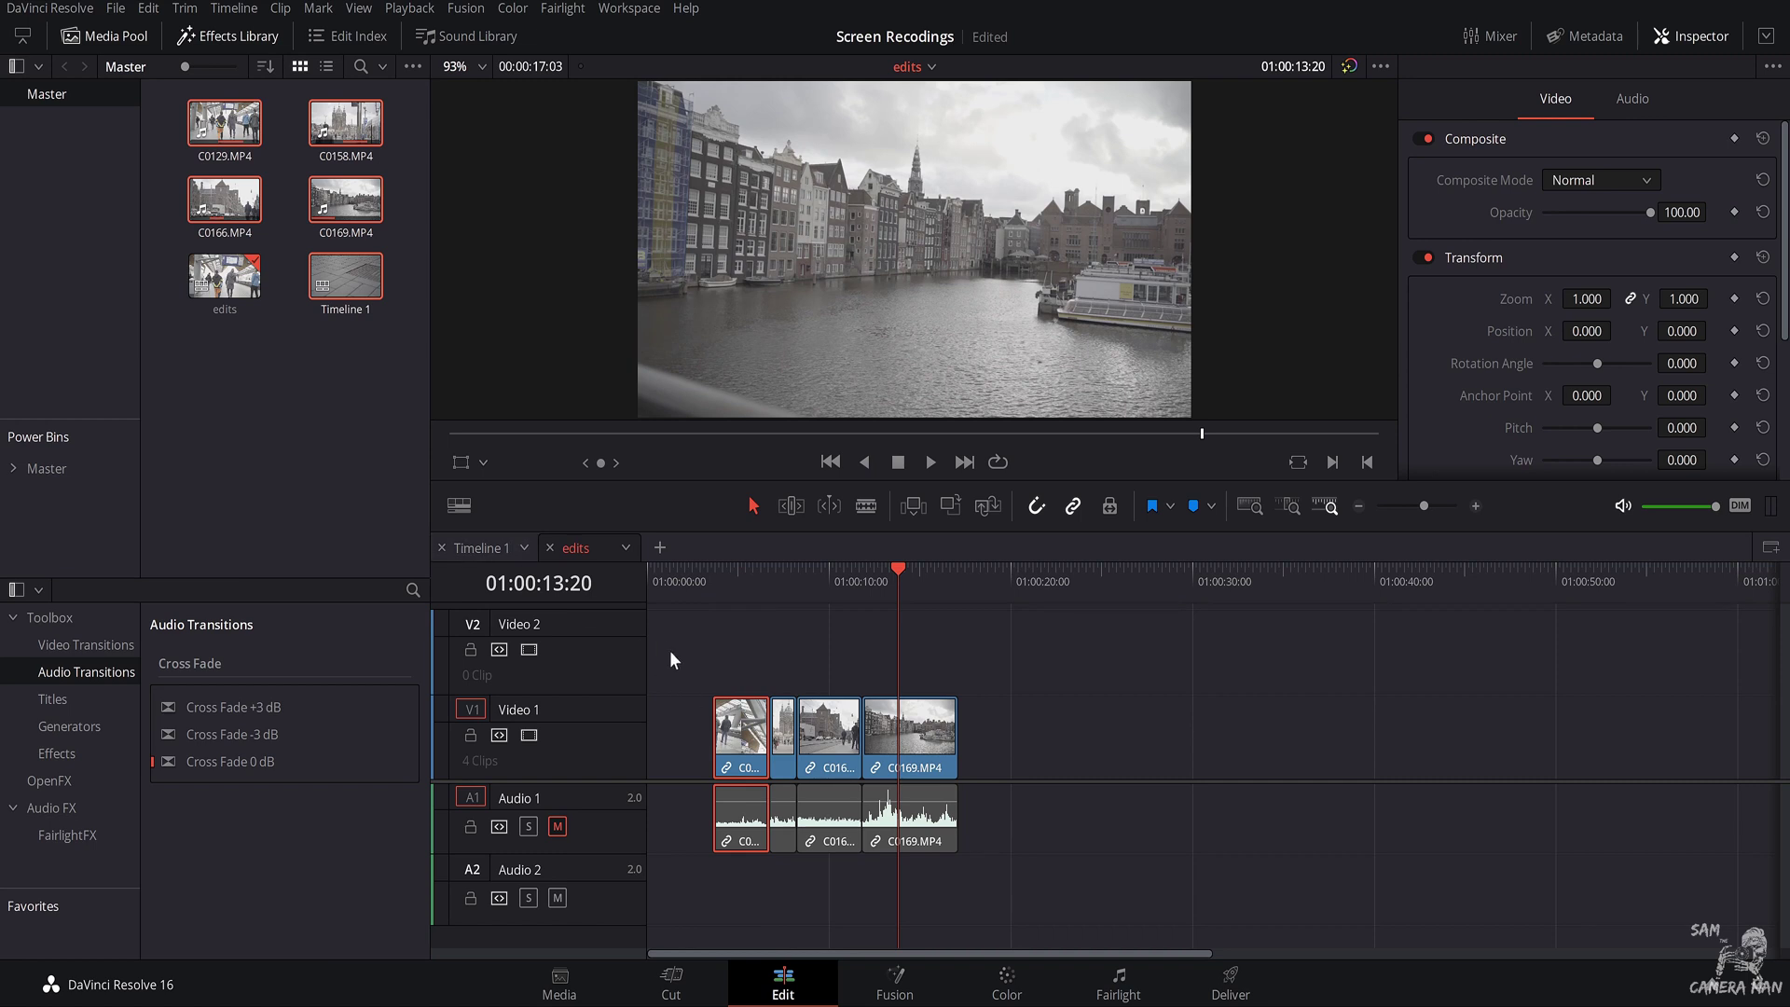
Copy all four trimmed clips with their audio from the edits timeline
{"action": "left_click_drag", "start_coordinate": [669, 651], "coordinate": [991, 848]}
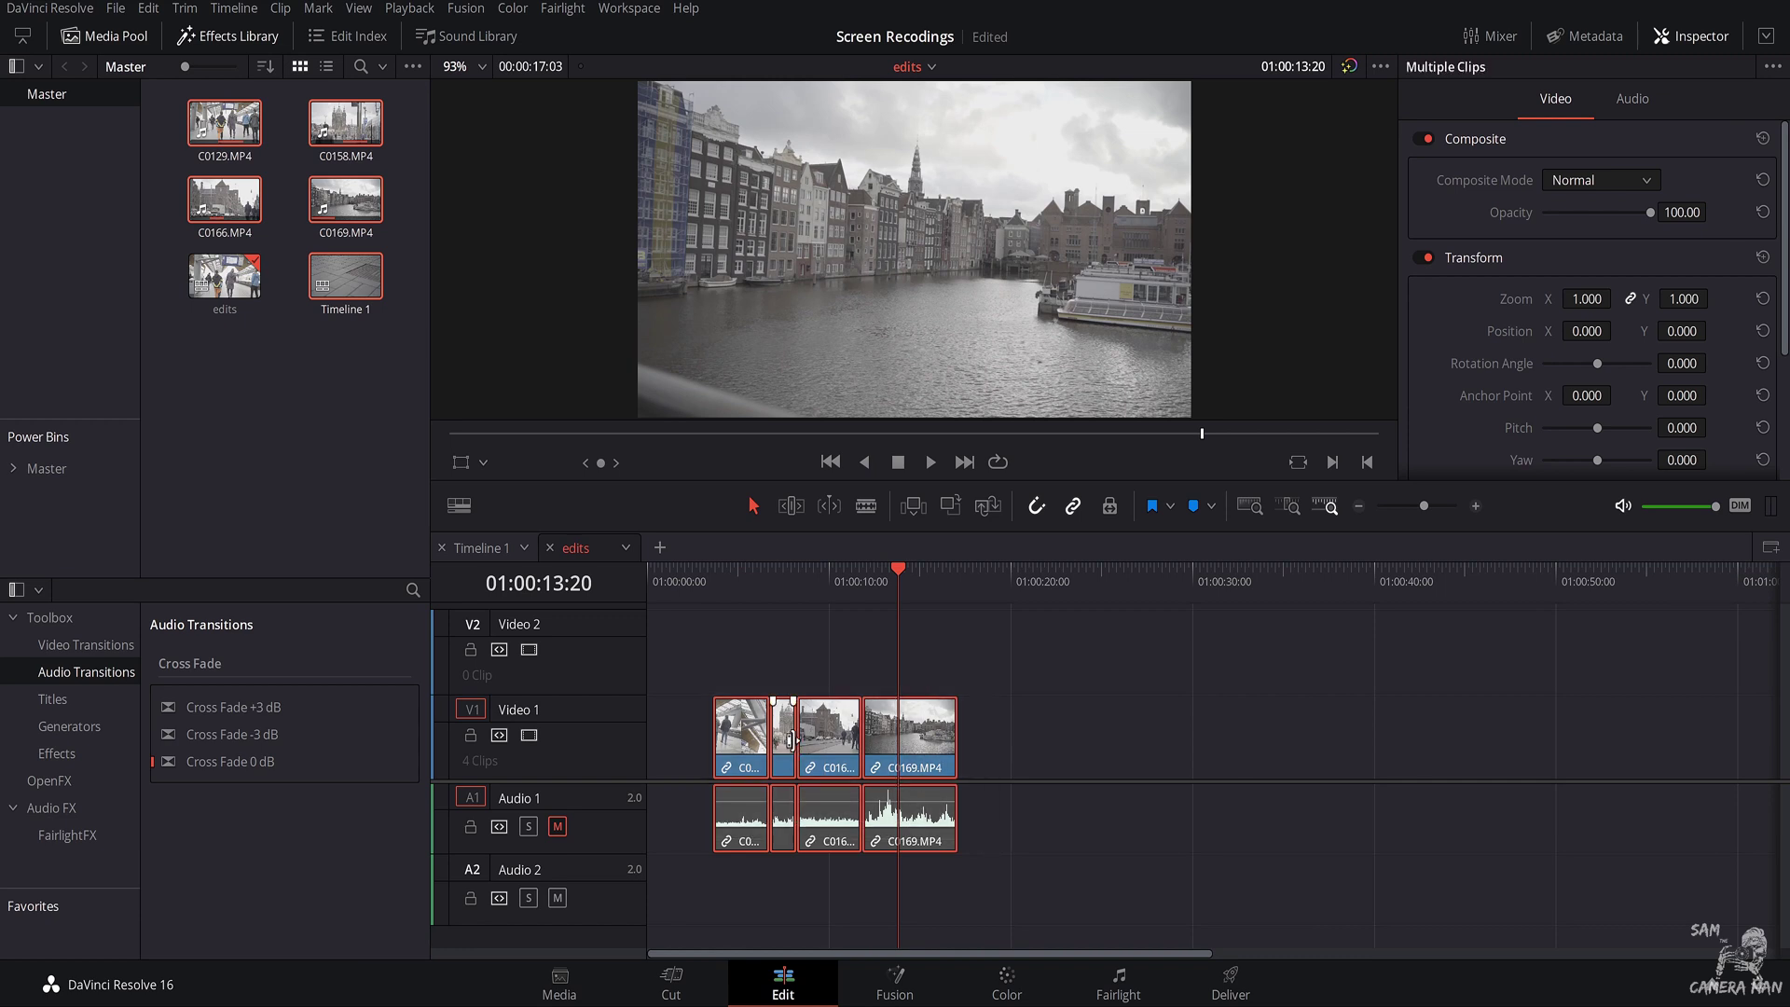
{"action": "right_click", "coordinate": [826, 741]}
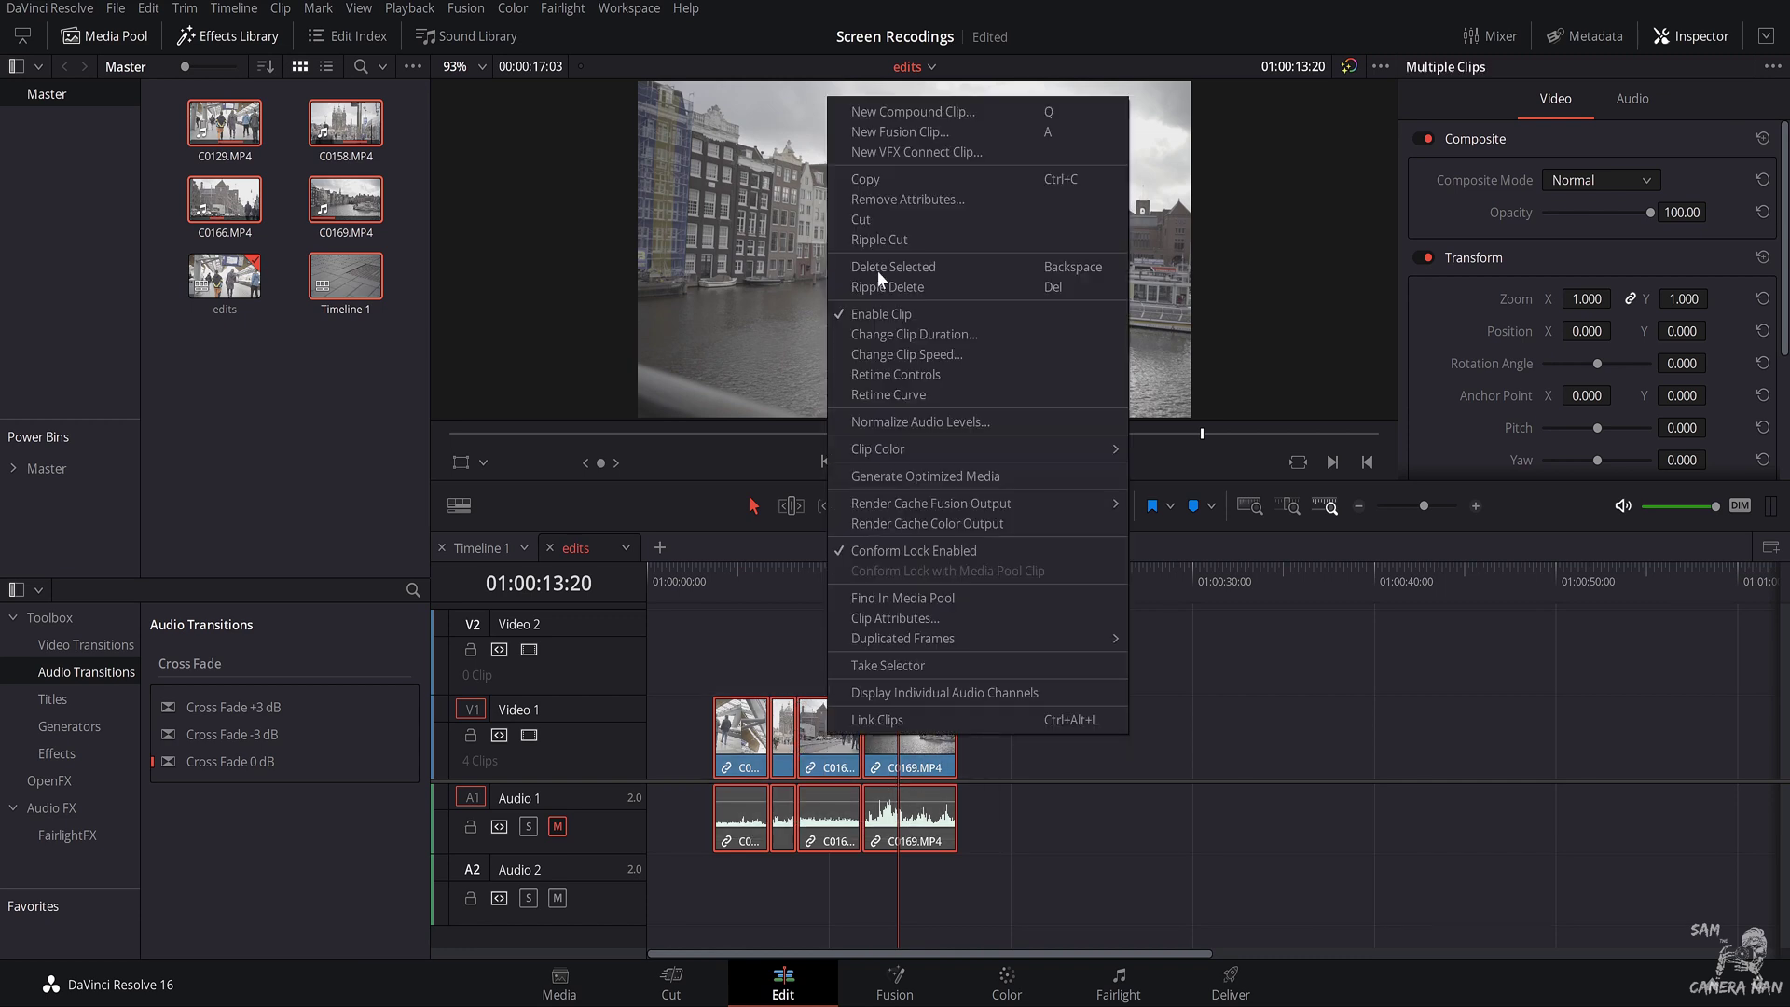
{"action": "left_click", "coordinate": [865, 179]}
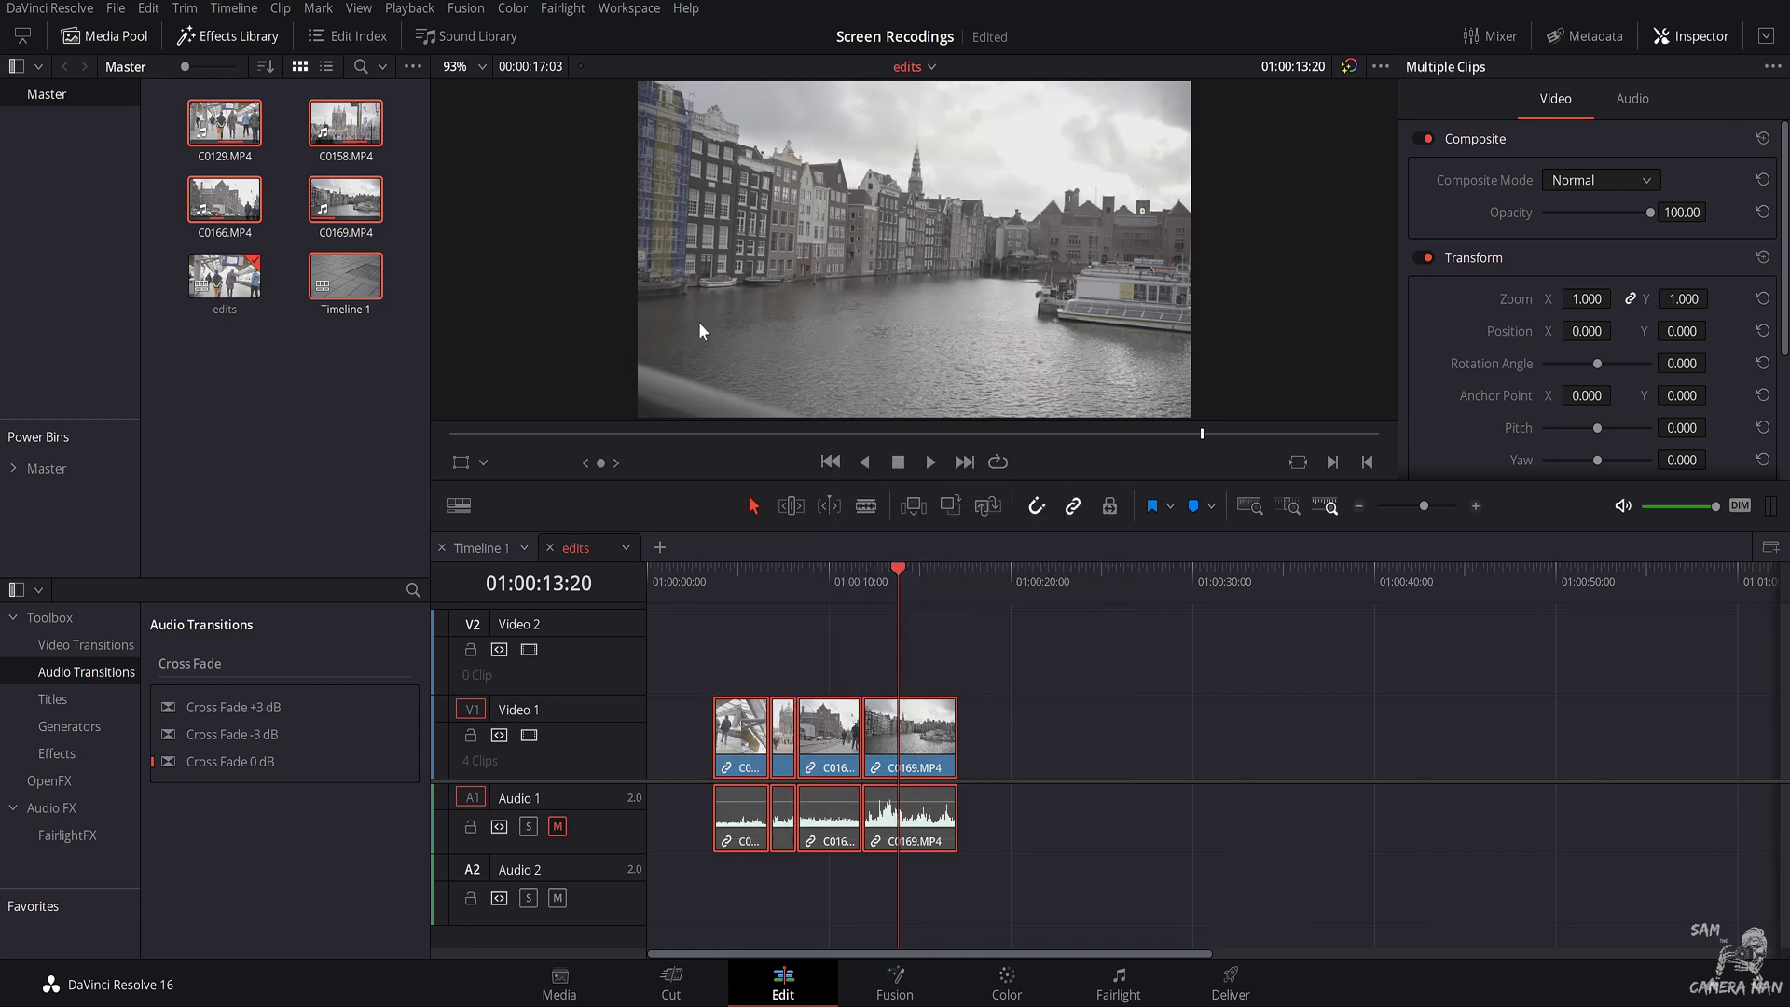
Paste the copied clips at the end of Timeline 1 and mute Audio 1
{"action": "left_click", "coordinate": [479, 547]}
{"action": "left_click", "coordinate": [1283, 596]}
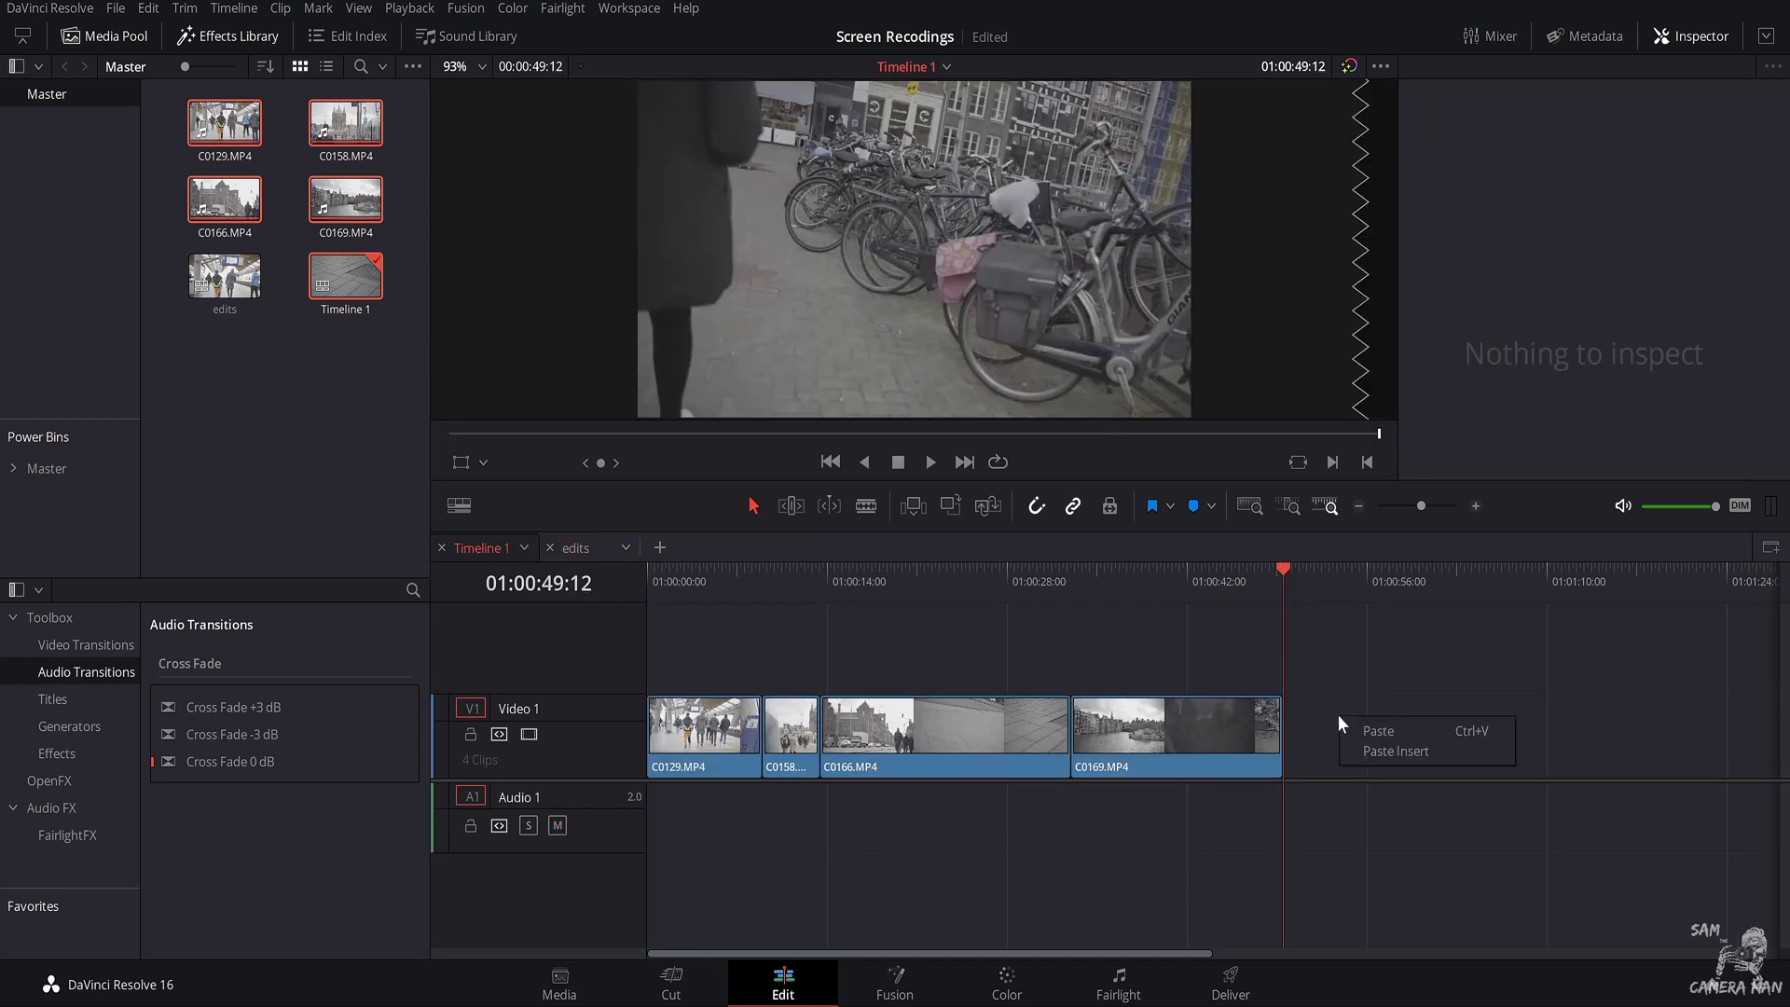
{"action": "key", "text": "shift+F12"}
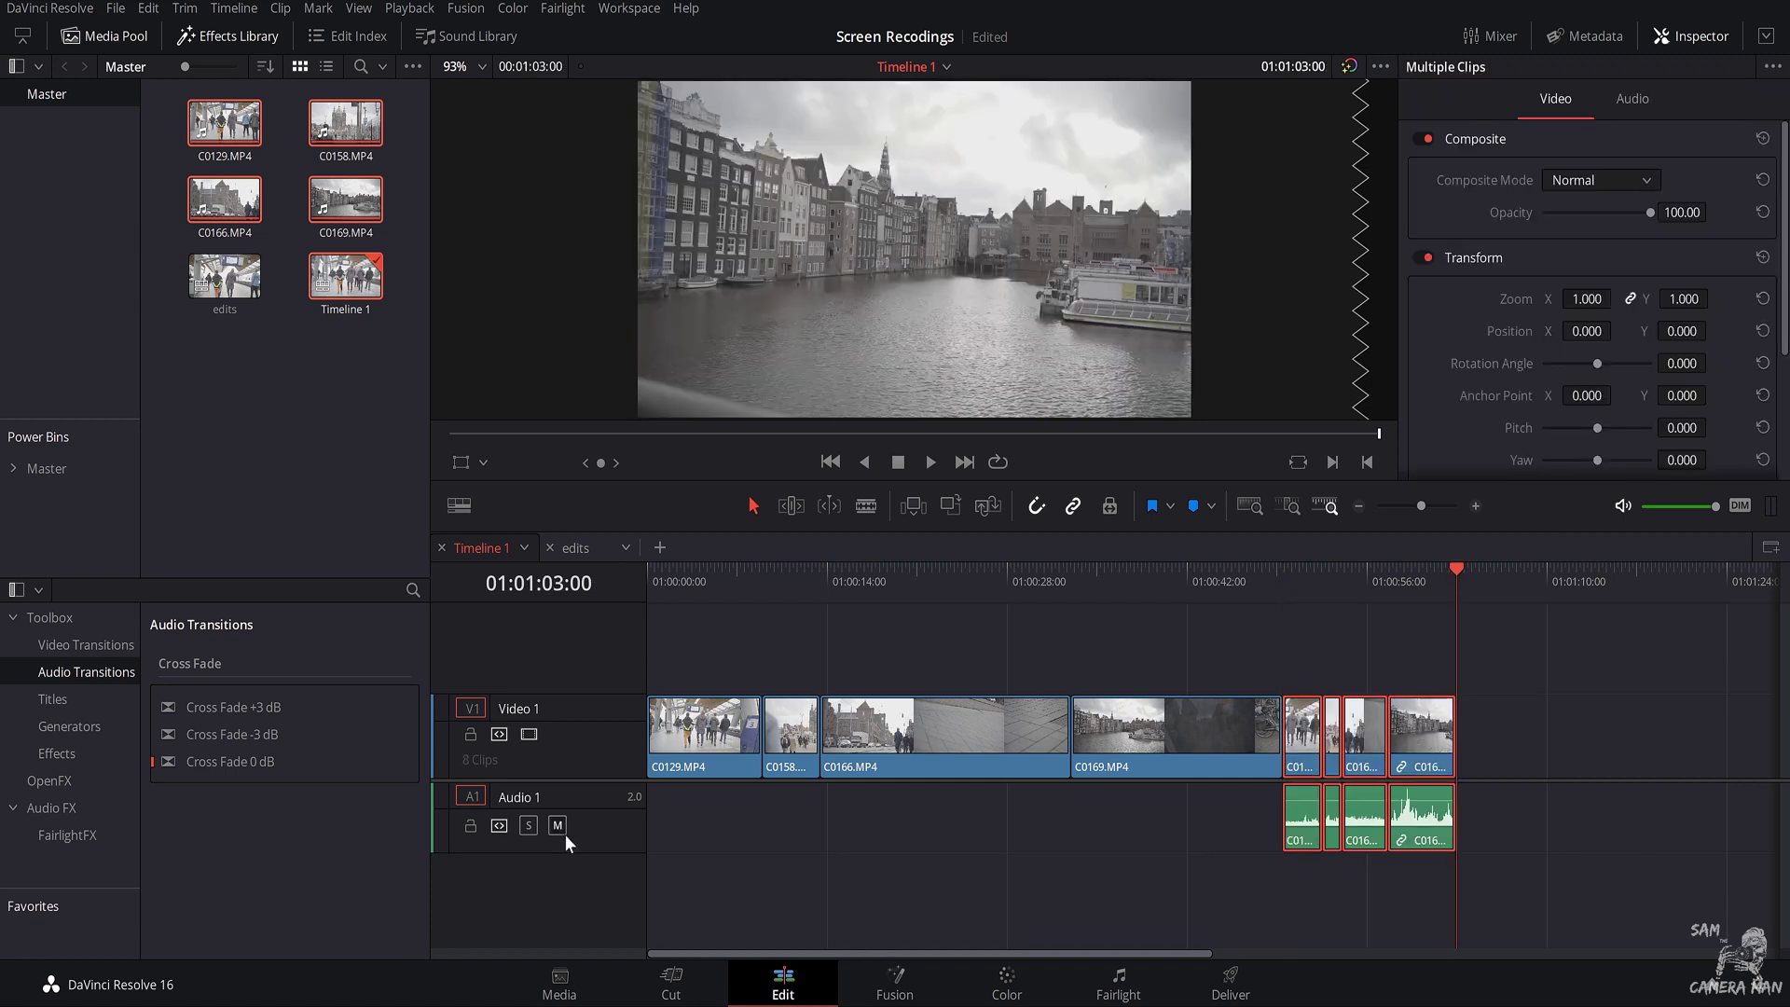
{"action": "left_click", "coordinate": [558, 826]}
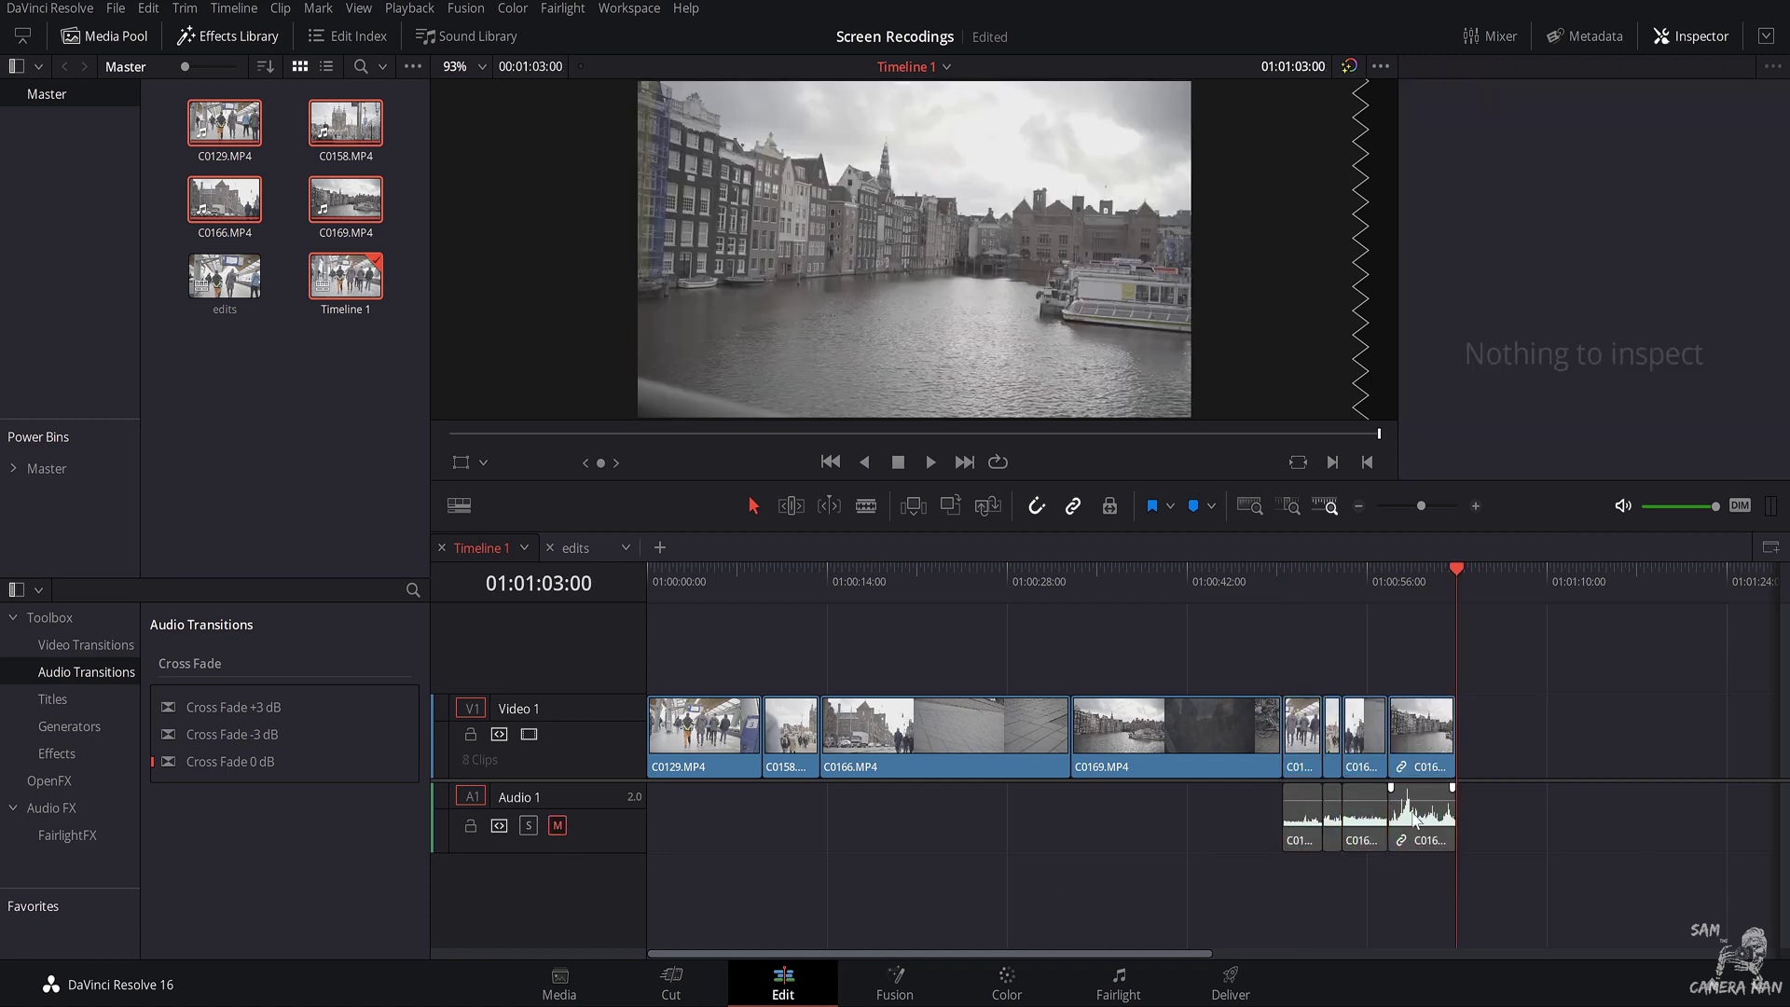